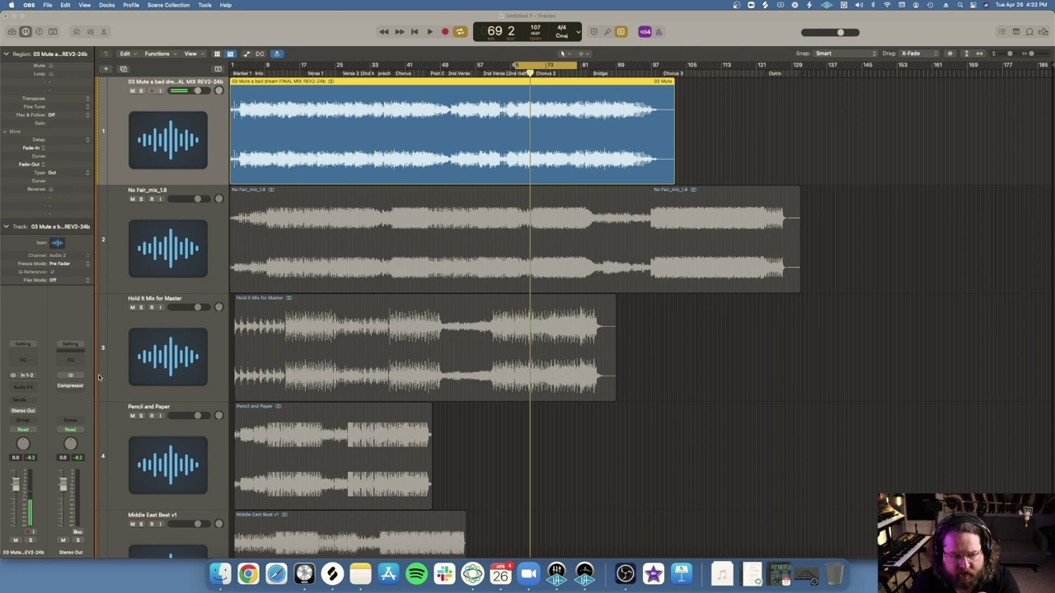
# Open the Compressor on the Stereo Out channel and raise its ratio to 3.1:1
pyautogui.click(70, 386)
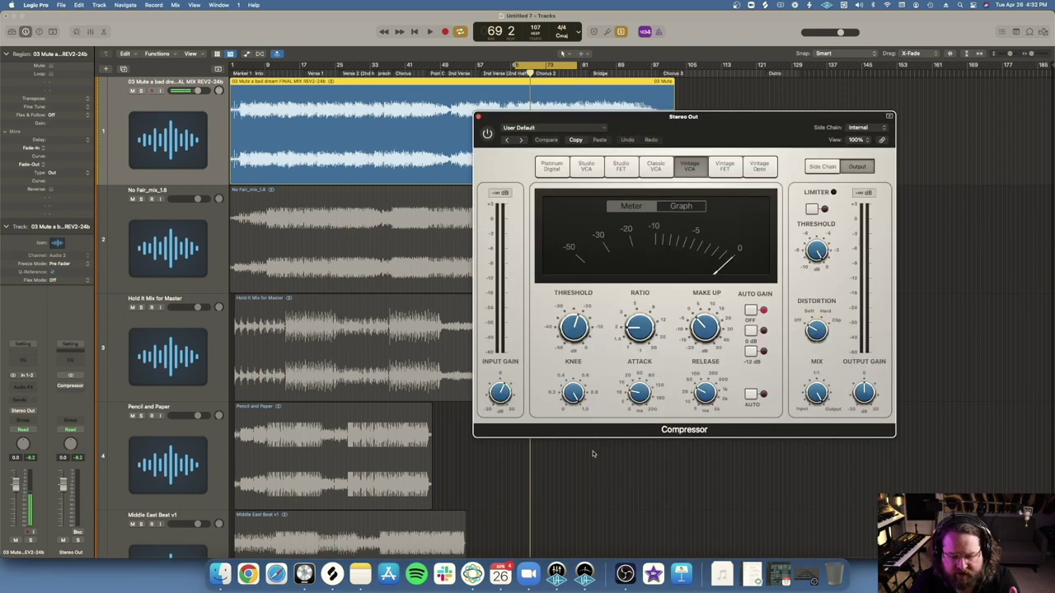
pyautogui.moveTo(678, 327)
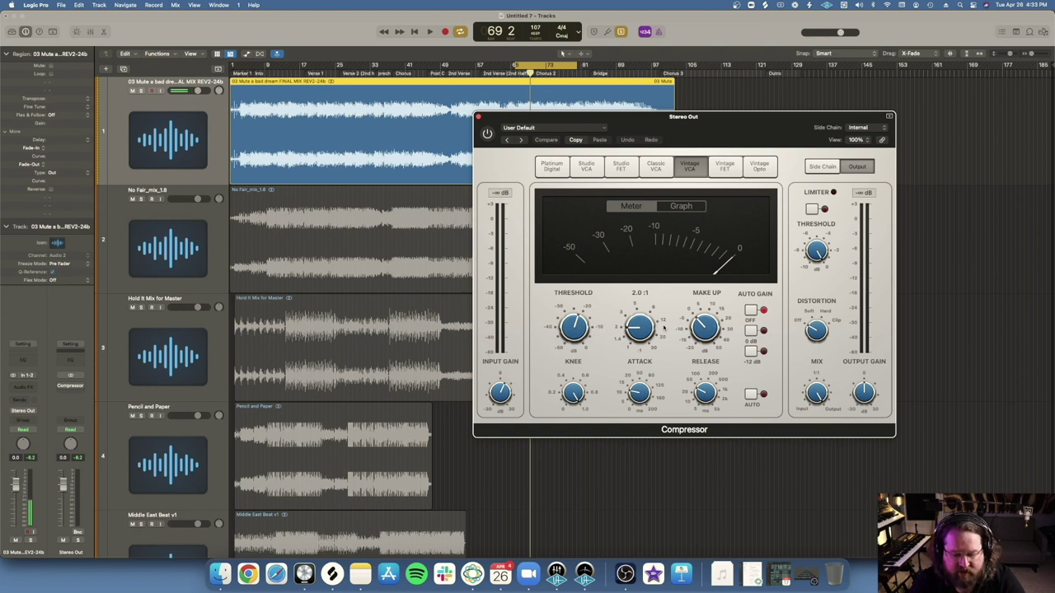
pyautogui.moveTo(640, 334); pyautogui.dragTo(640, 395)
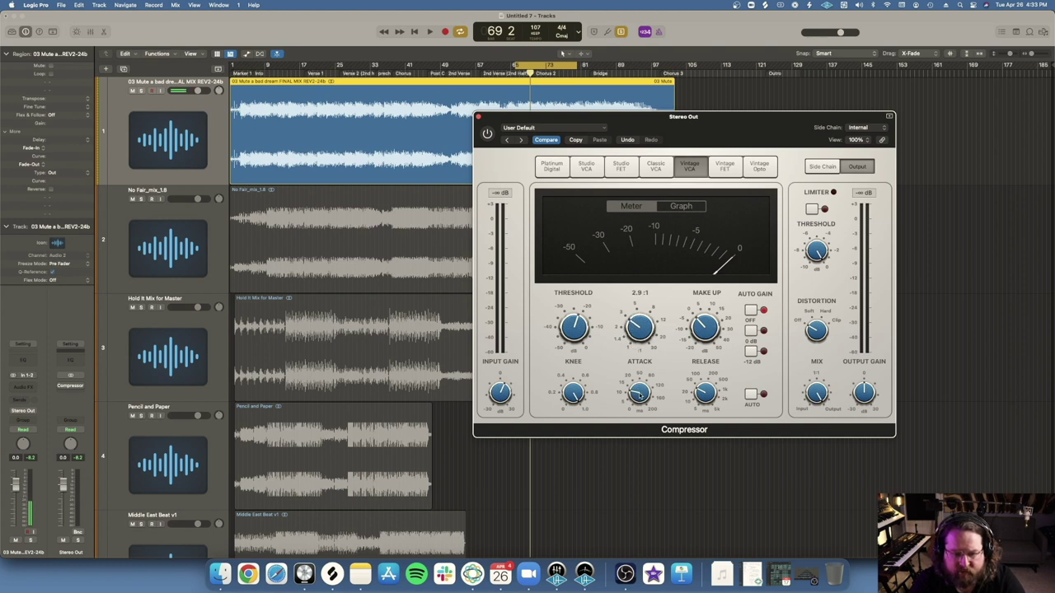
pyautogui.moveTo(632, 328)
pyautogui.mouseDown()
pyautogui.moveTo(633, 342)
pyautogui.moveTo(632, 319)
pyautogui.mouseUp()
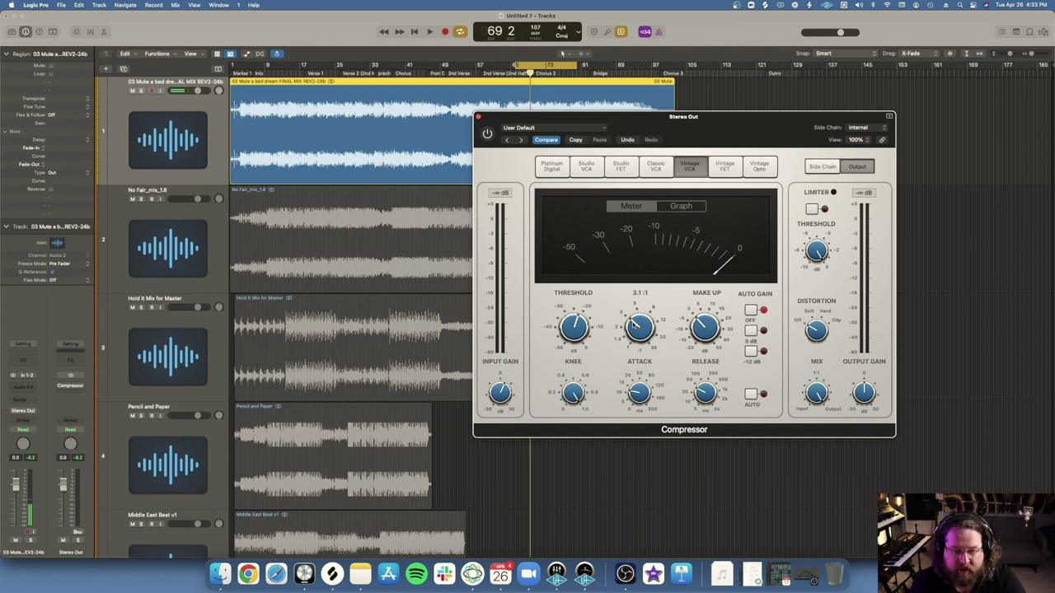
# Try compressor ratios below 2:1 and bring the ratio back up to about 3:1
pyautogui.moveTo(637, 325); pyautogui.dragTo(639, 355)
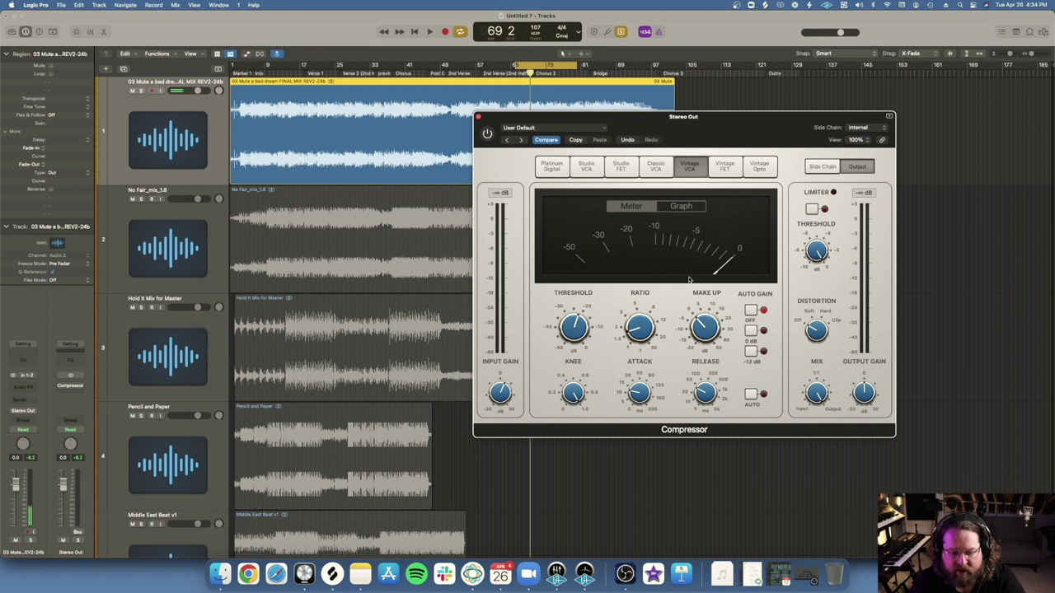
pyautogui.moveTo(575, 333)
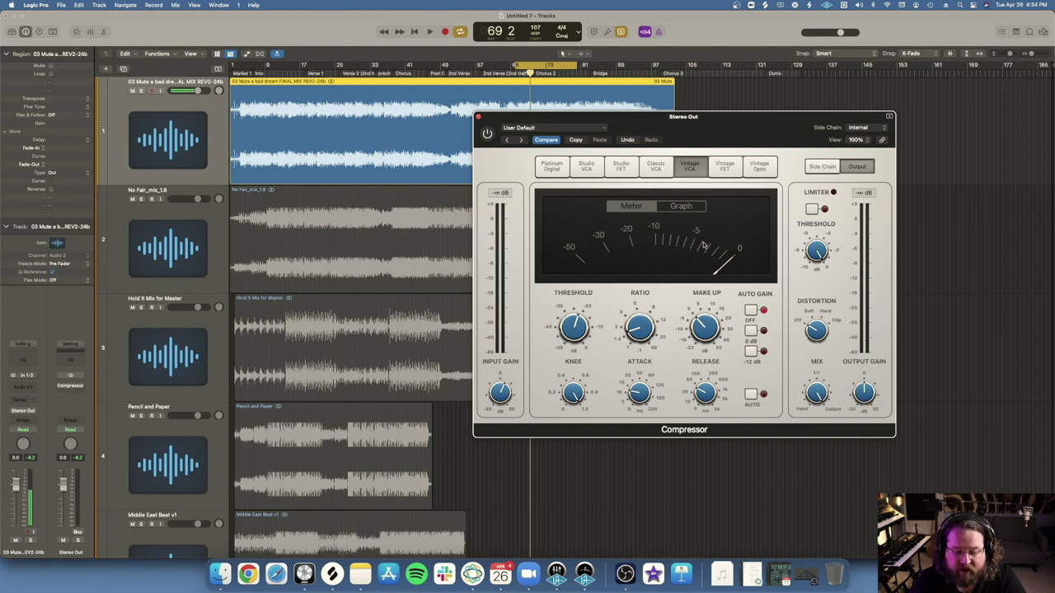
pyautogui.moveTo(628, 330); pyautogui.dragTo(631, 339)
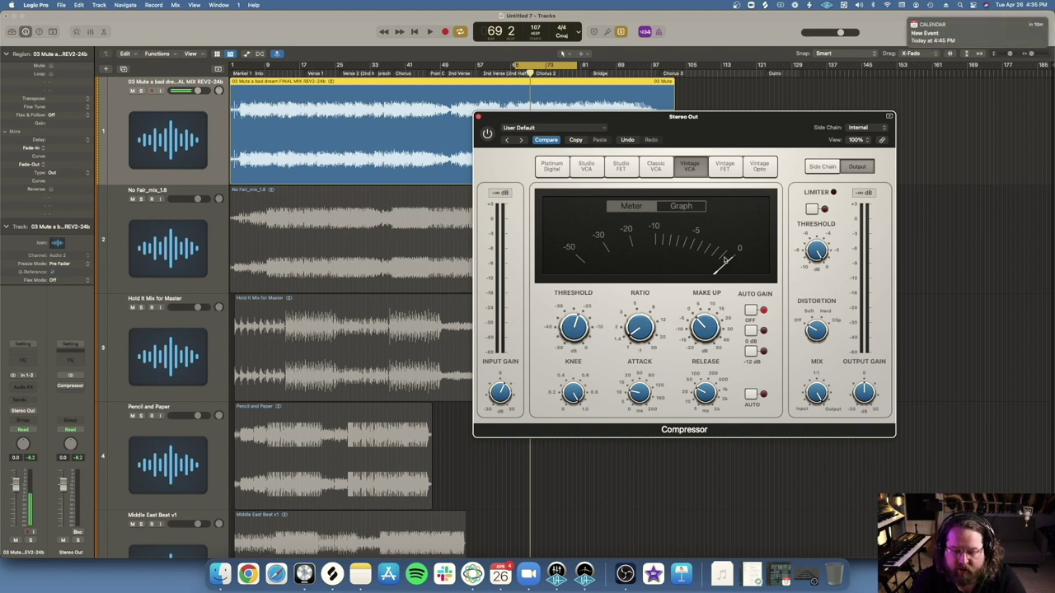
pyautogui.moveTo(698, 325)
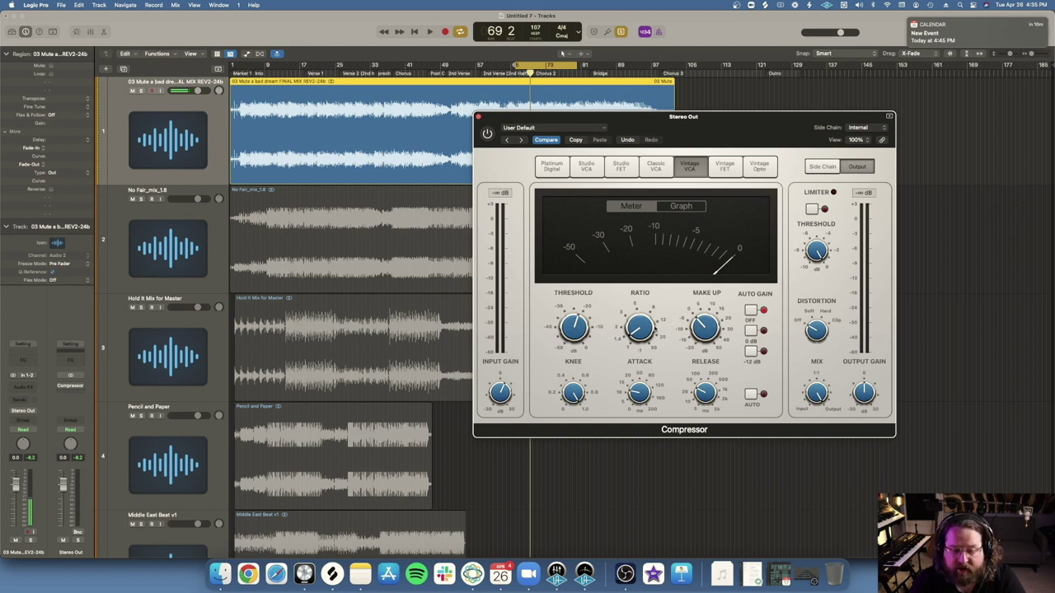
pyautogui.moveTo(640, 333); pyautogui.dragTo(637, 305)
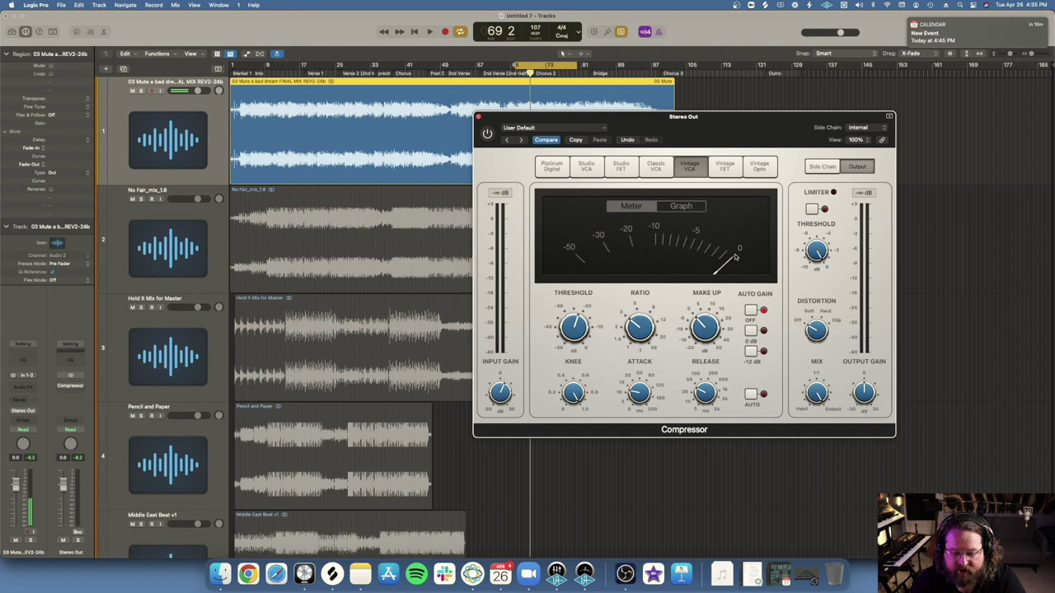
# Sweep the compressor's knee between 0.0 and 1.0, leaving it at 1.0
pyautogui.moveTo(573, 389); pyautogui.dragTo(569, 453)
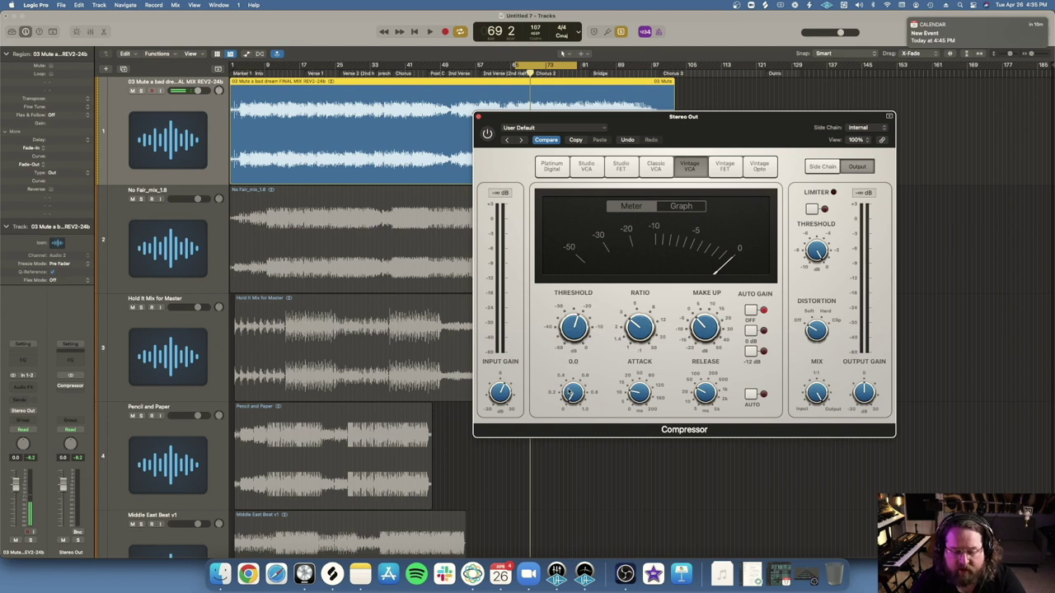
pyautogui.moveTo(569, 391); pyautogui.dragTo(583, 408)
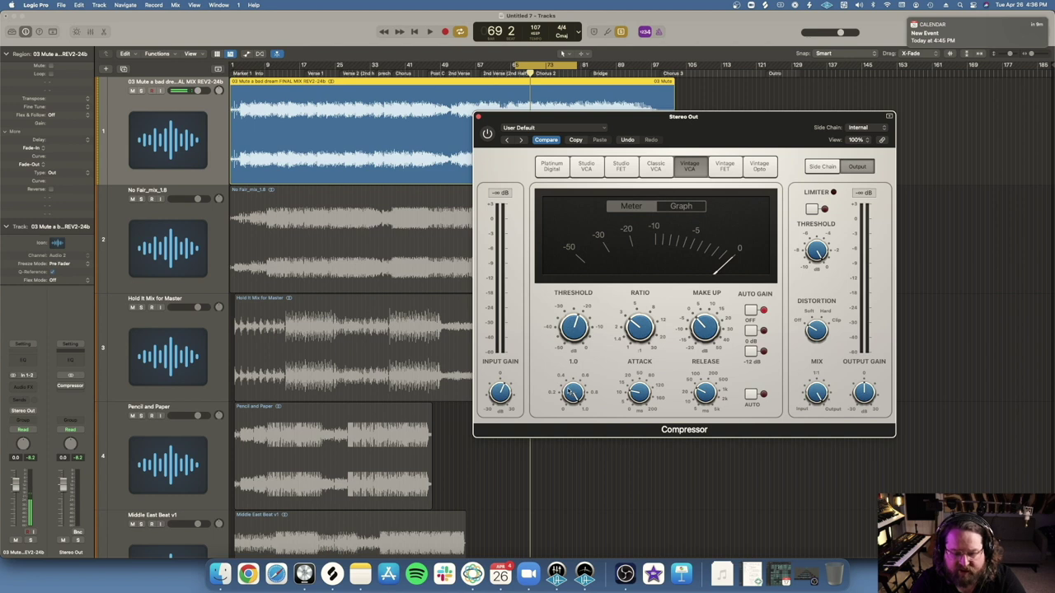
pyautogui.moveTo(568, 392); pyautogui.dragTo(574, 433)
pyautogui.scroll(5, 569, 394)
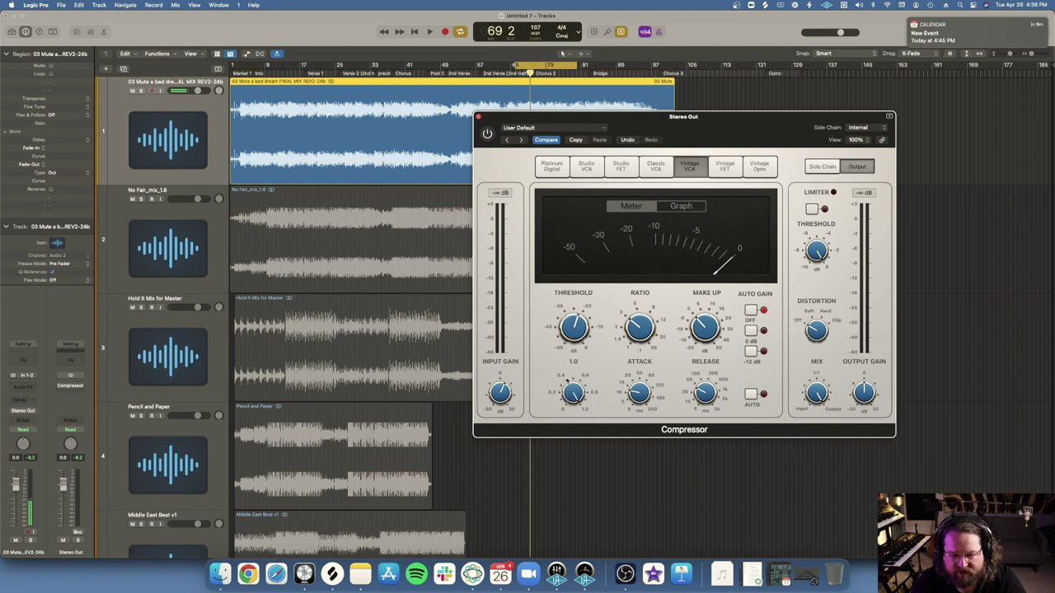
pyautogui.moveTo(570, 393); pyautogui.dragTo(579, 443)
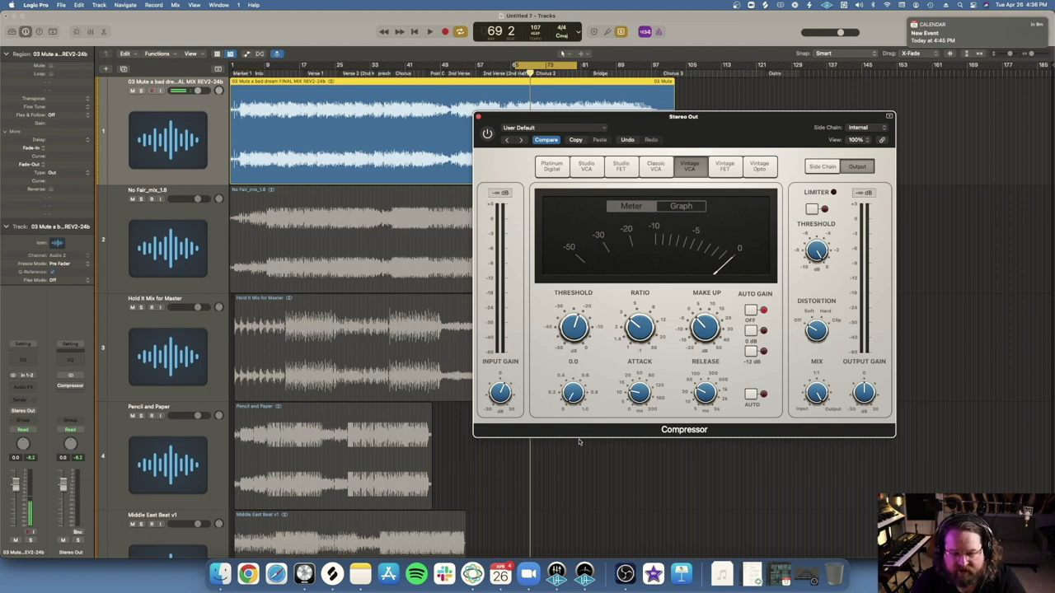
pyautogui.moveTo(574, 396)
pyautogui.moveTo(563, 405); pyautogui.dragTo(558, 305)
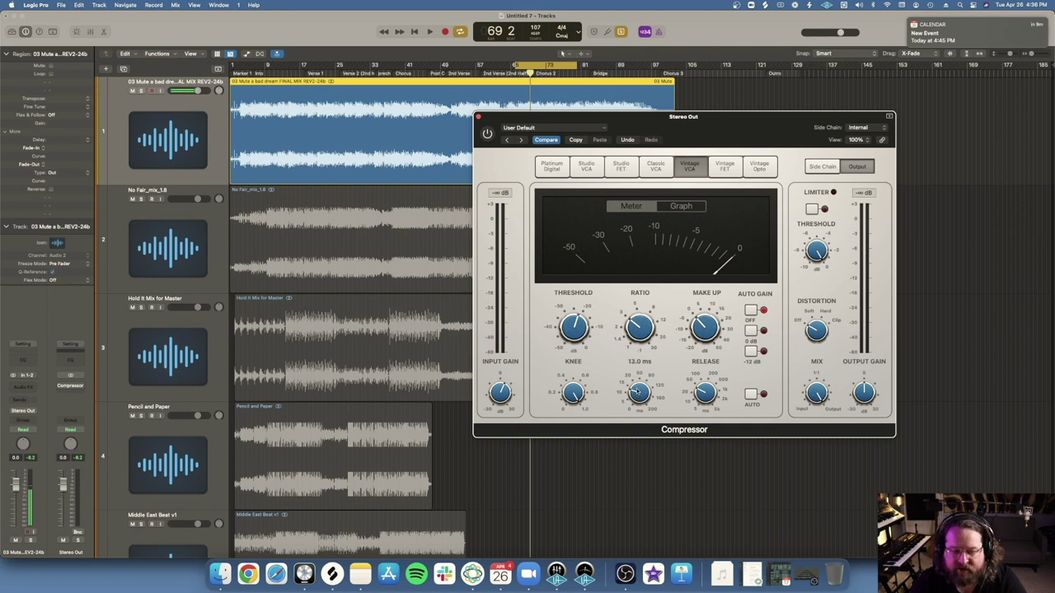
# Shorten the compressor's attack to 11.5 ms and lengthen it to over 80 ms
pyautogui.scroll(-1, 636, 393)
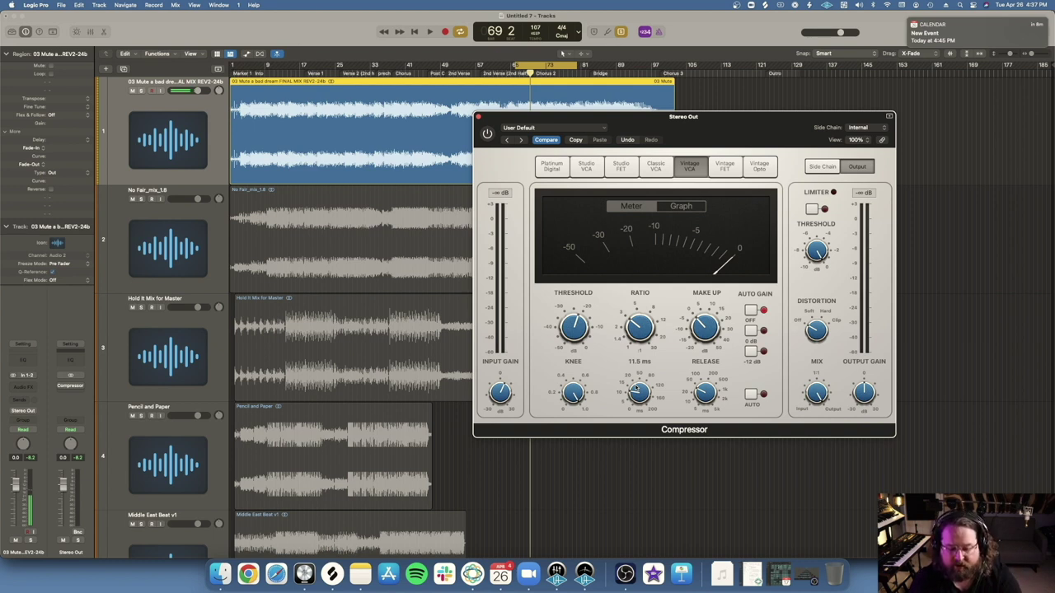
pyautogui.moveTo(635, 392); pyautogui.dragTo(638, 363)
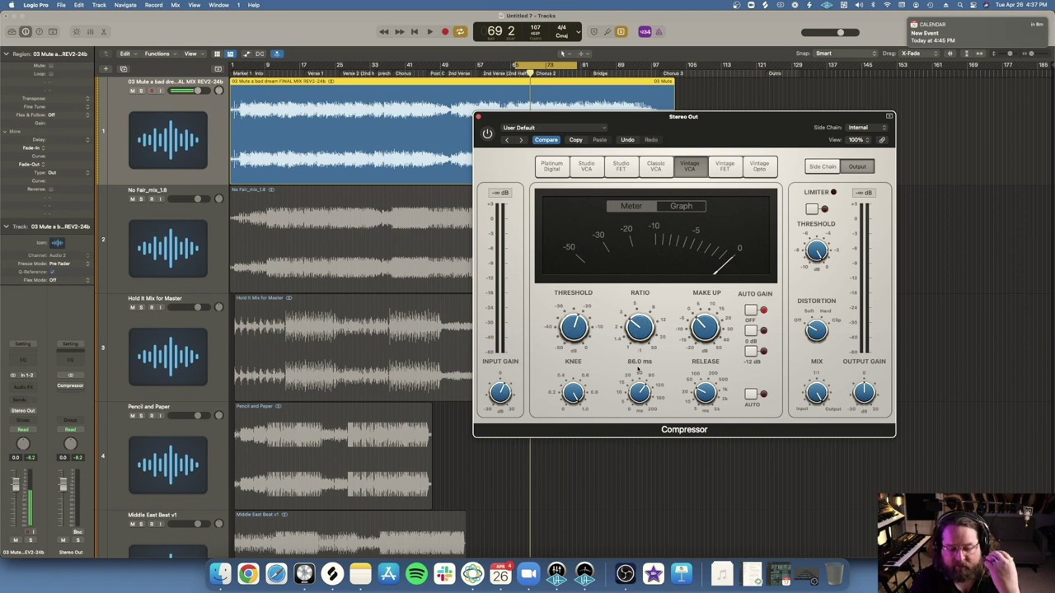
pyautogui.moveTo(637, 369); pyautogui.dragTo(637, 394)
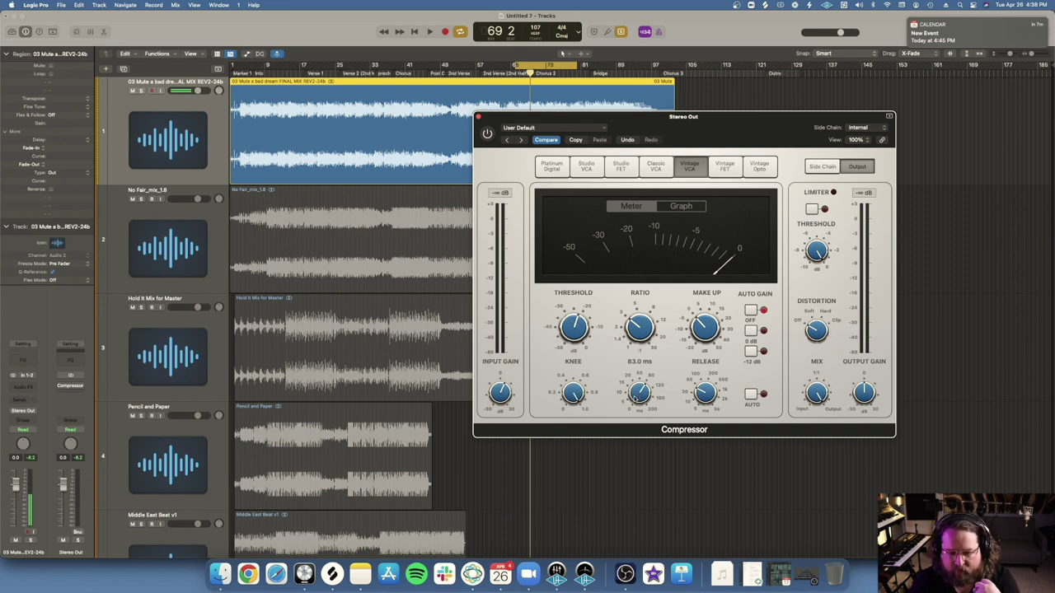
pyautogui.moveTo(637, 395); pyautogui.dragTo(635, 395)
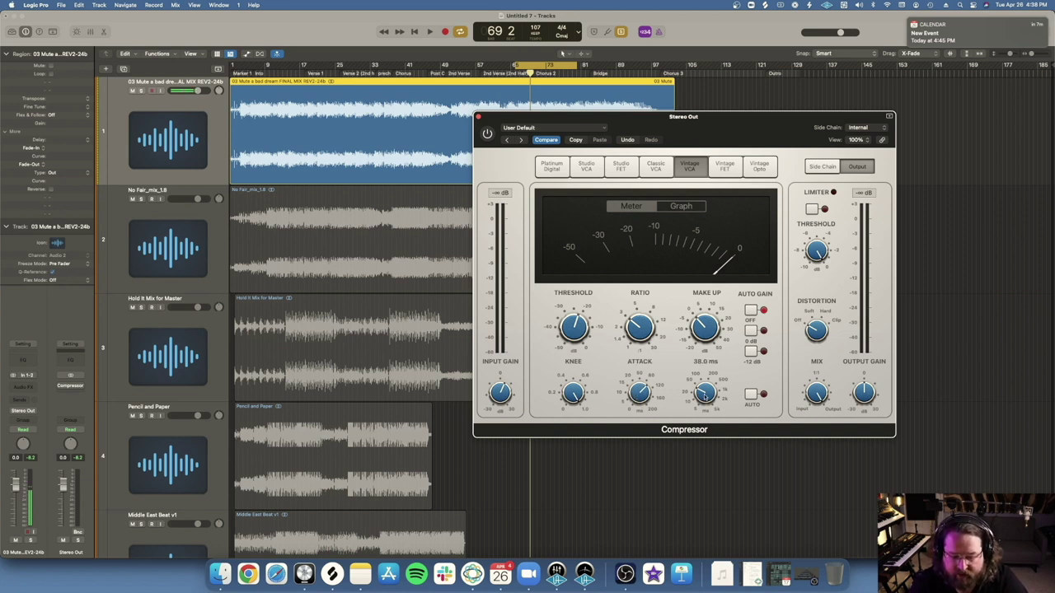
# Try a 29 ms compressor release, raise it to 460 ms, and move the plug-in window off the first track's waveform
pyautogui.moveTo(705, 394); pyautogui.dragTo(702, 396)
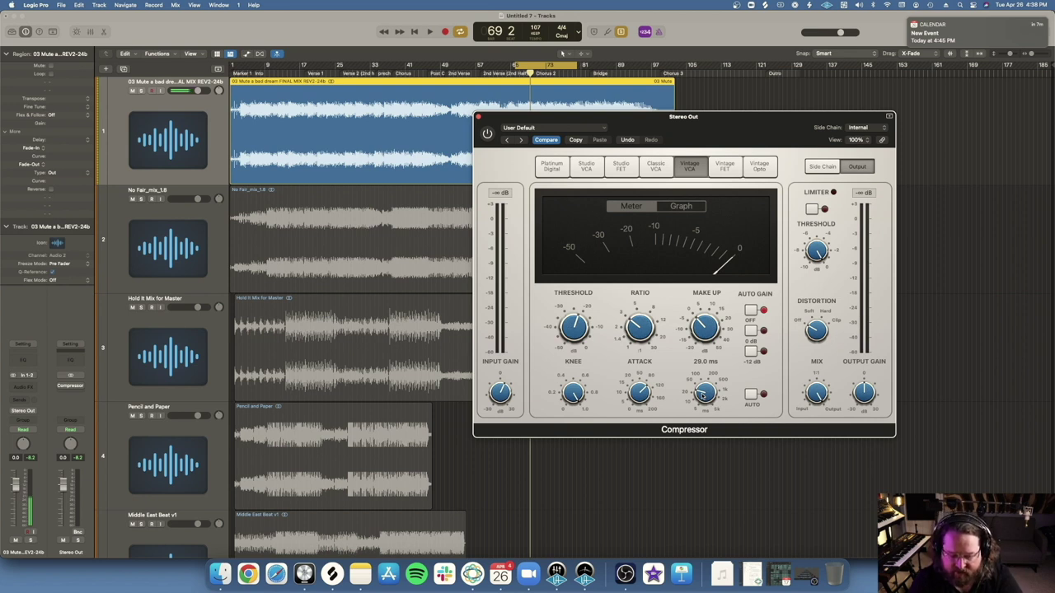
pyautogui.moveTo(703, 394); pyautogui.dragTo(703, 372)
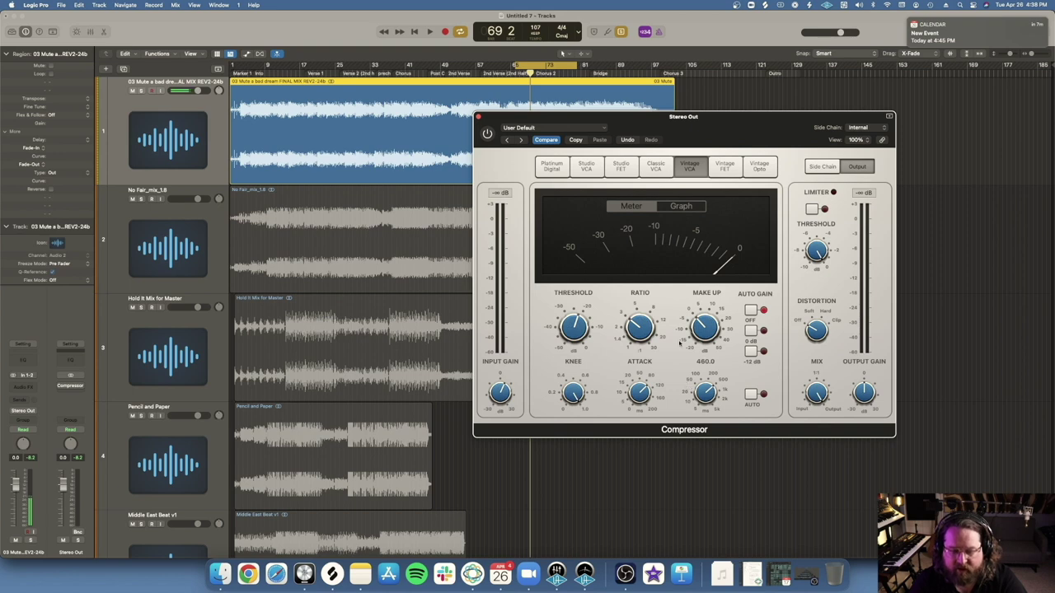
pyautogui.moveTo(734, 130); pyautogui.dragTo(262, 116)
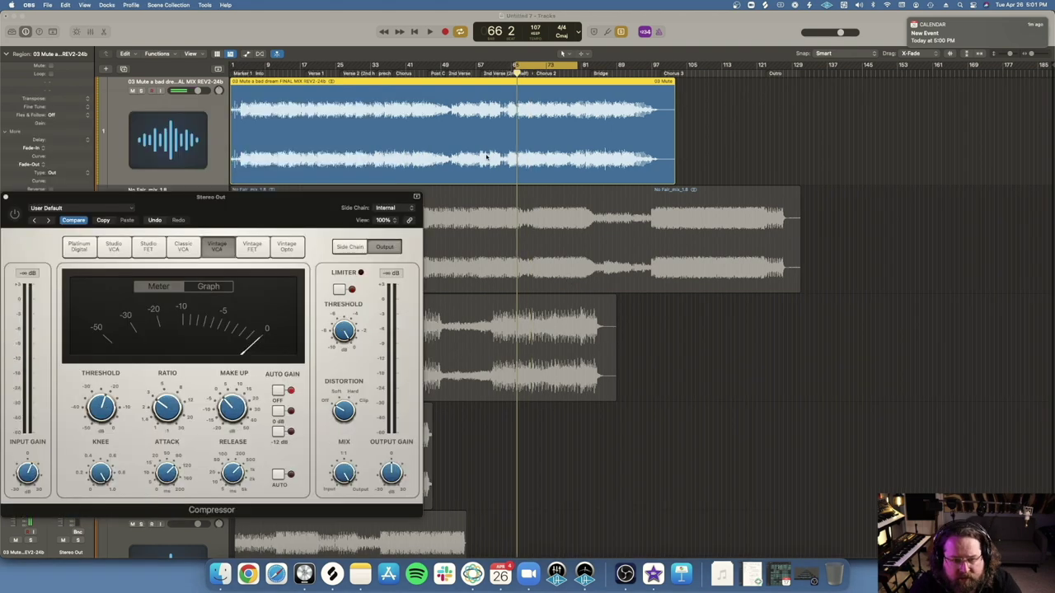
# Zoom in on the first track's waveform around the second verse and Chorus 2 to examine its dynamics
pyautogui.click(487, 155)
pyautogui.press('super+Right')
pyautogui.press('super+Right')
pyautogui.press('super+Right')
pyautogui.press('super+Right')
pyautogui.press('super+Right')
pyautogui.press('super+Right')
pyautogui.press('super+Right')
pyautogui.press('super+Right')
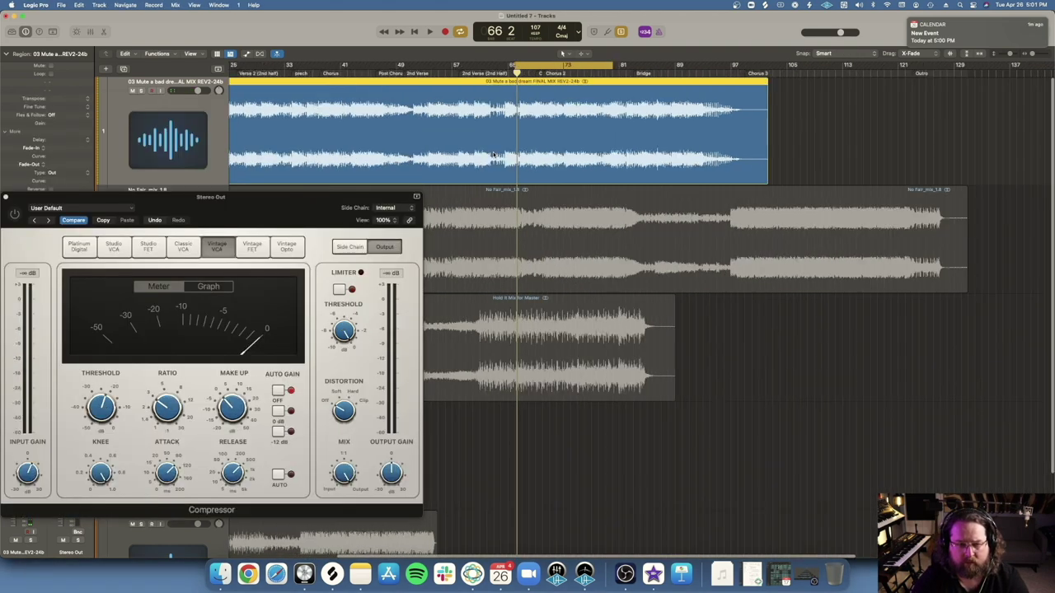
pyautogui.scroll(-3, 494, 155)
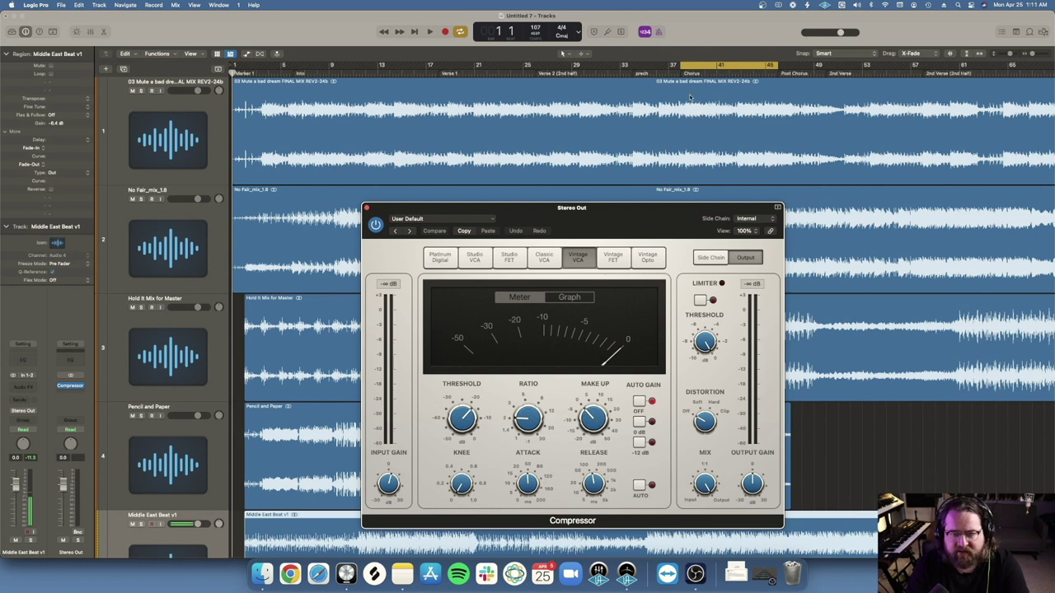
# Clear the Compressor window away and look over the waveforms of the five mix tracks
pyautogui.moveTo(646, 219); pyautogui.dragTo(588, 219)
pyautogui.click(308, 209)
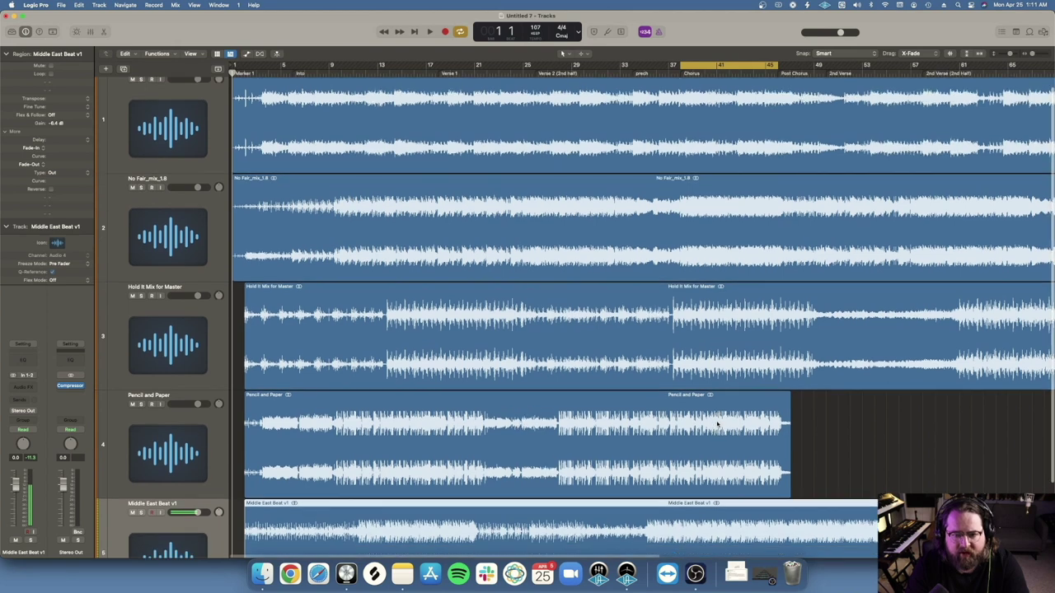
pyautogui.scroll(-2, 717, 395)
pyautogui.scroll(2, 735, 400)
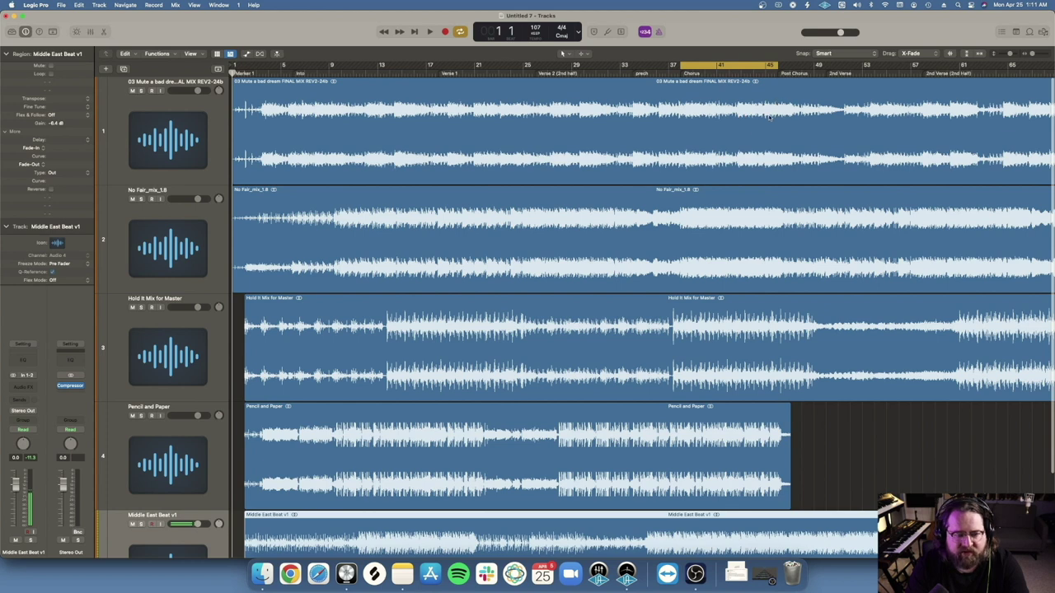
# Show the Compressor window again and stop playback of the first track's chorus loop
pyautogui.press('v')
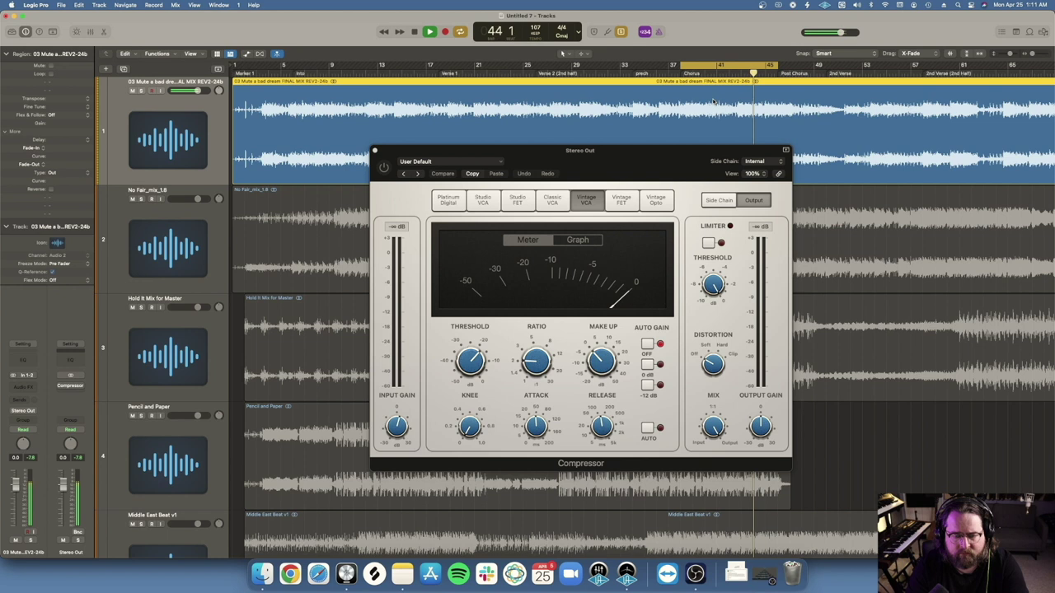
pyautogui.press('space')
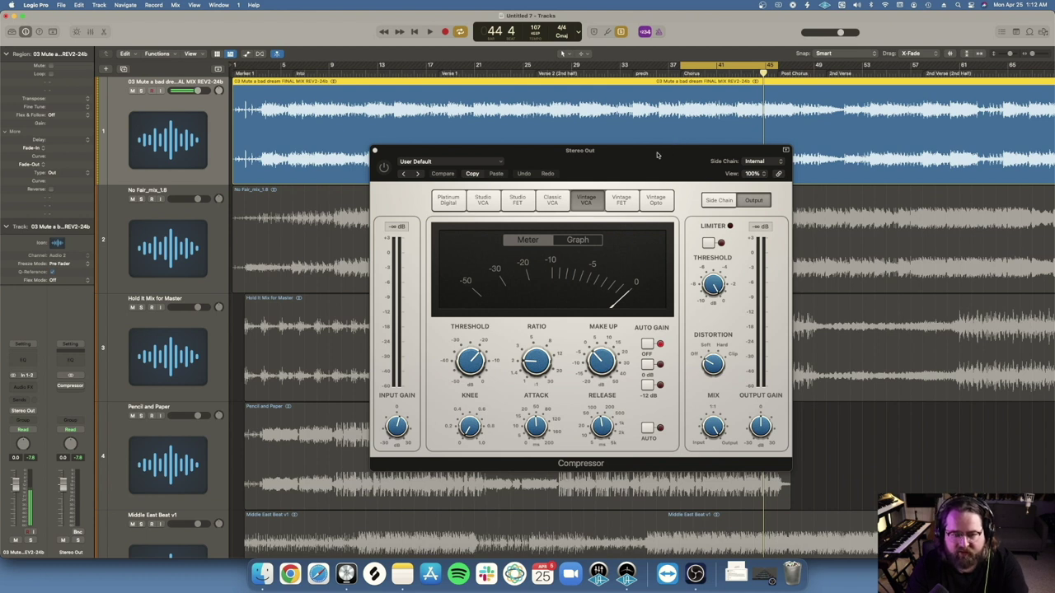
# Set the compressor's ratio to 1.2:1 and its knee to 1.0, keeping the threshold at -18.0 dB
pyautogui.moveTo(534, 362); pyautogui.dragTo(526, 379)
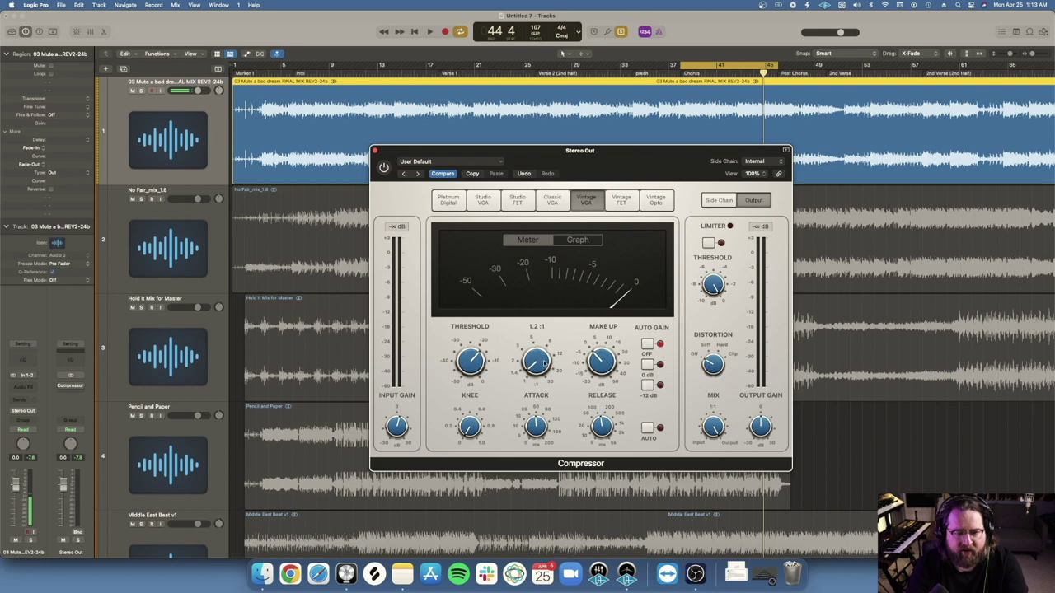
pyautogui.moveTo(466, 433); pyautogui.dragTo(466, 427)
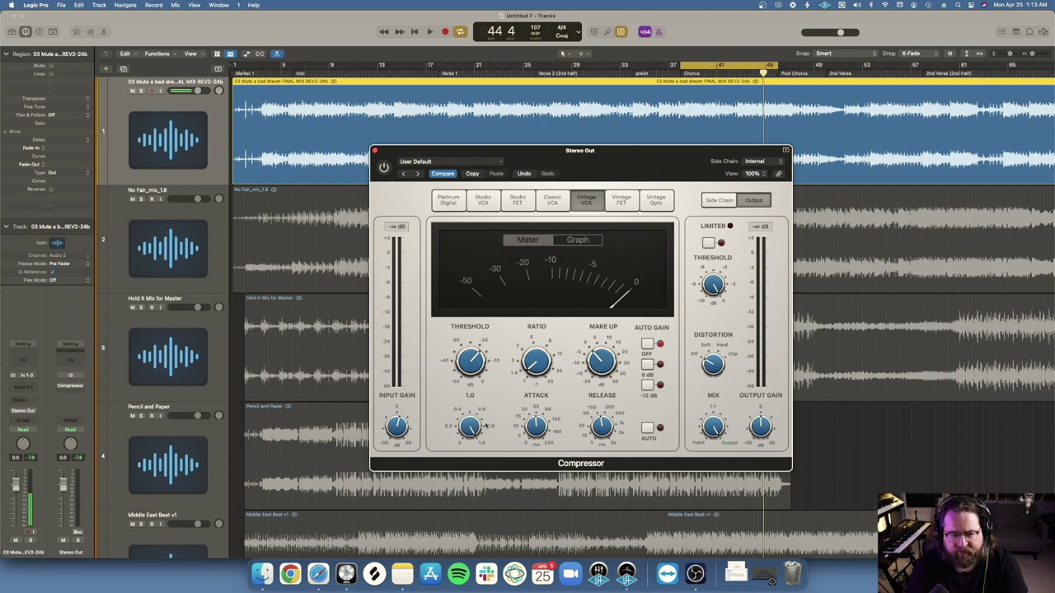
pyautogui.moveTo(472, 357)
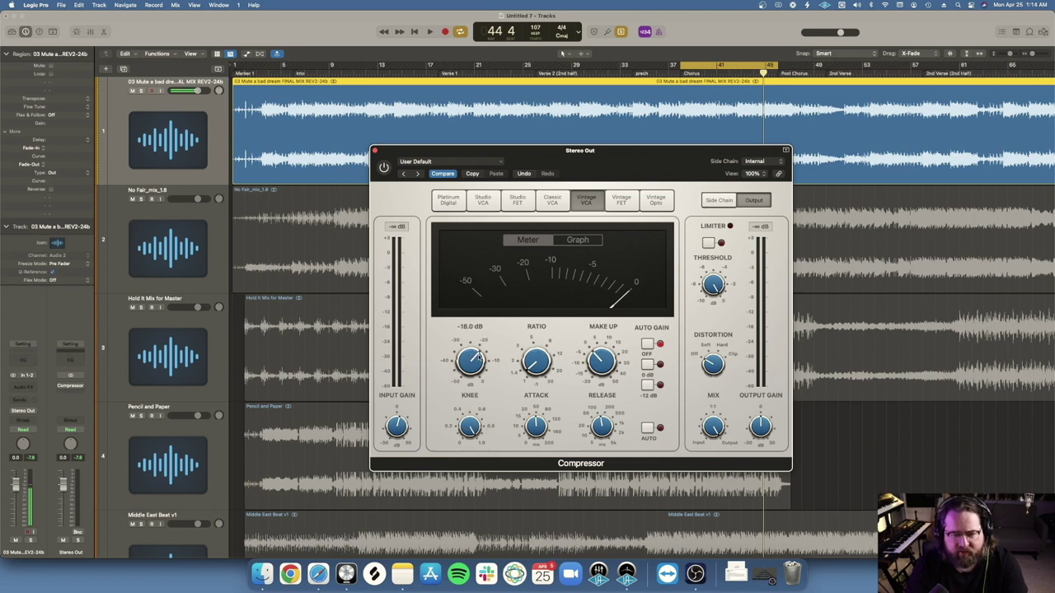
pyautogui.moveTo(475, 363); pyautogui.dragTo(457, 361)
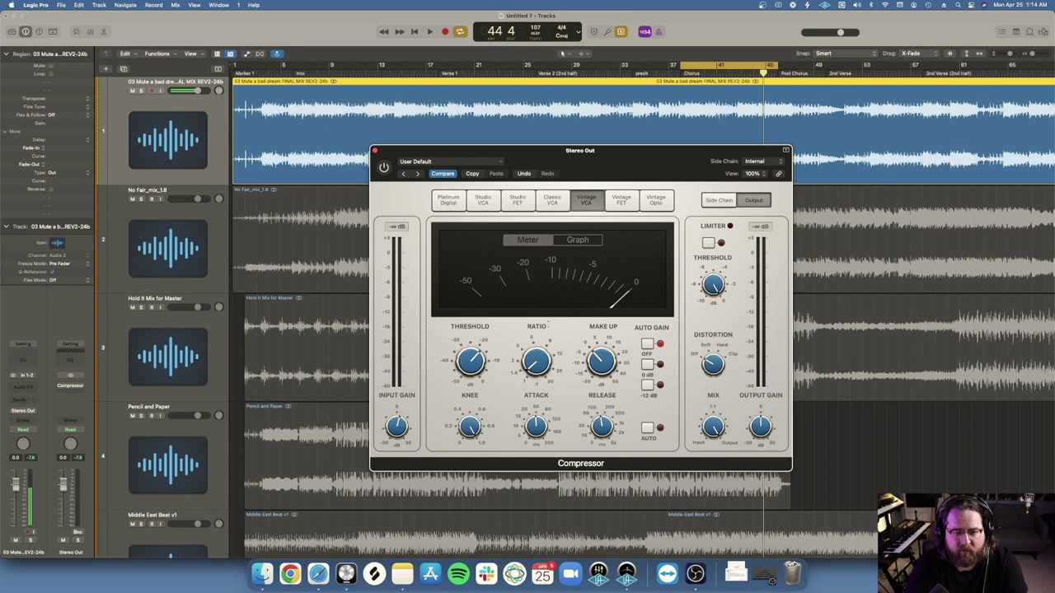
# Enable the compressor and lower its threshold to about -30 dB while the chorus loop plays, stopping playback at the end
pyautogui.click(383, 169)
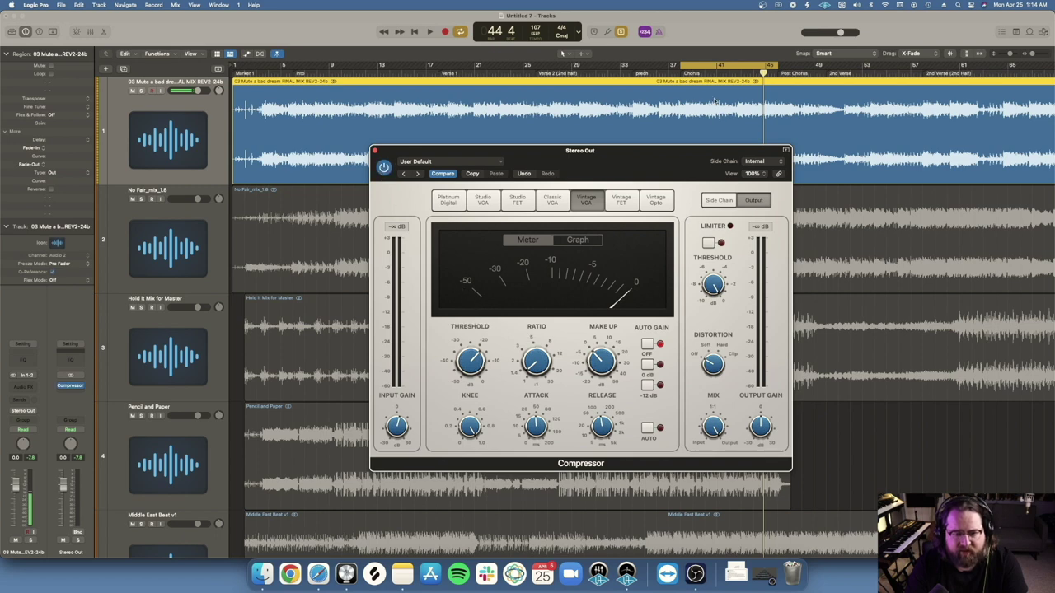
pyautogui.press('space')
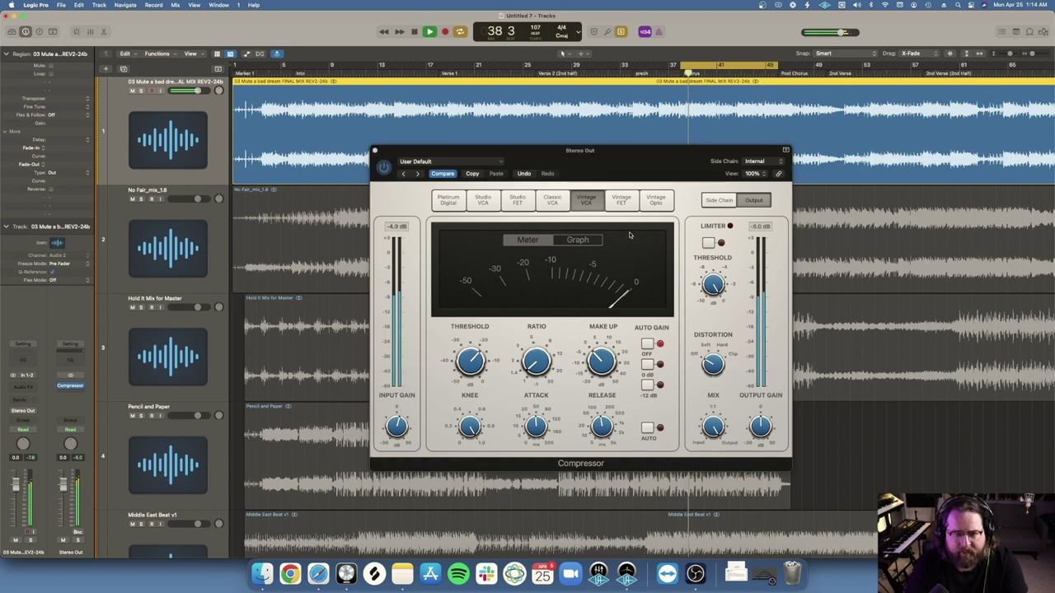
pyautogui.click(470, 360)
pyautogui.moveTo(469, 360); pyautogui.dragTo(477, 386)
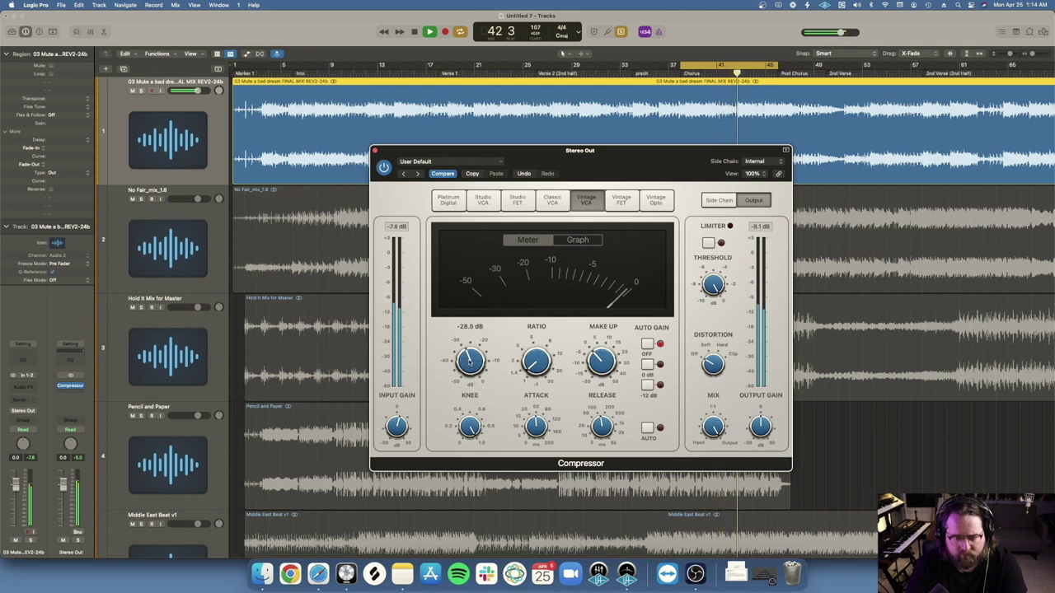
pyautogui.moveTo(469, 356); pyautogui.dragTo(469, 363)
pyautogui.press('space')
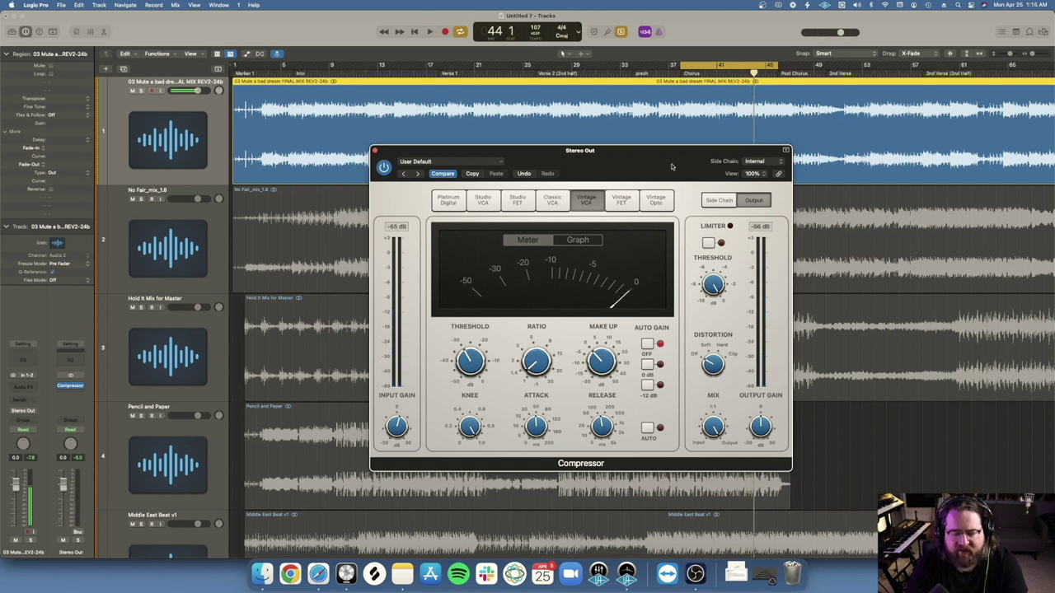
# Sweep the compressor's attack down to 15.0 ms, then lengthen it to 35.0 ms
pyautogui.moveTo(618, 406)
pyautogui.moveTo(557, 412)
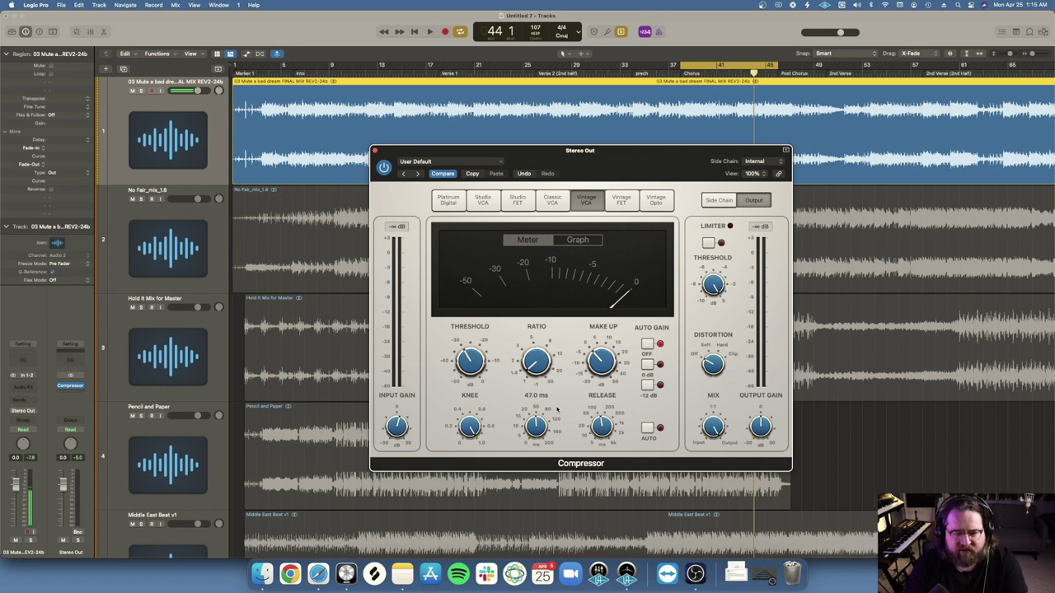
pyautogui.moveTo(534, 422); pyautogui.dragTo(532, 429)
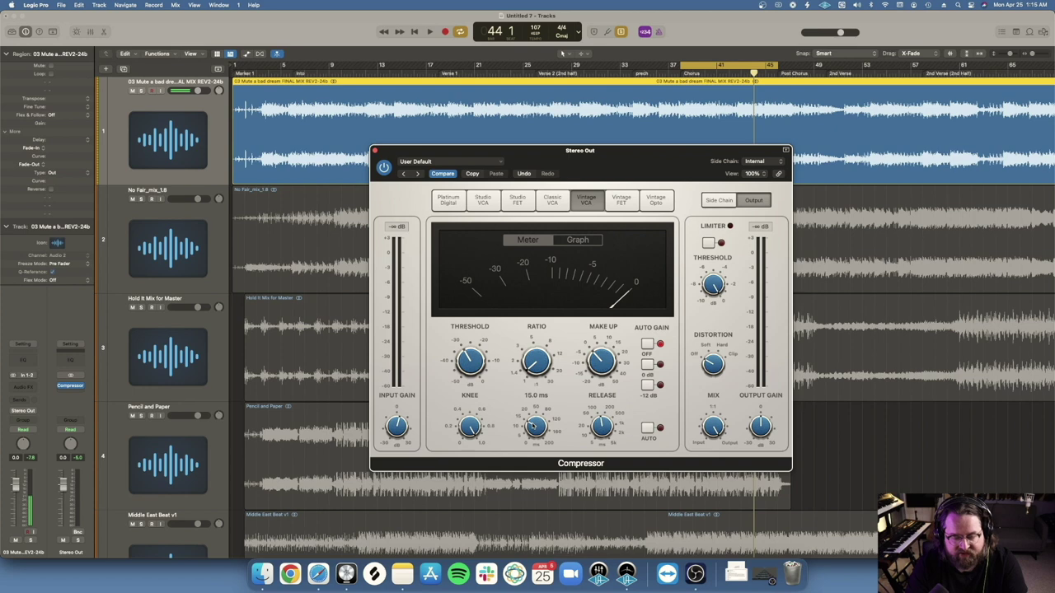
pyautogui.moveTo(532, 426); pyautogui.dragTo(532, 412)
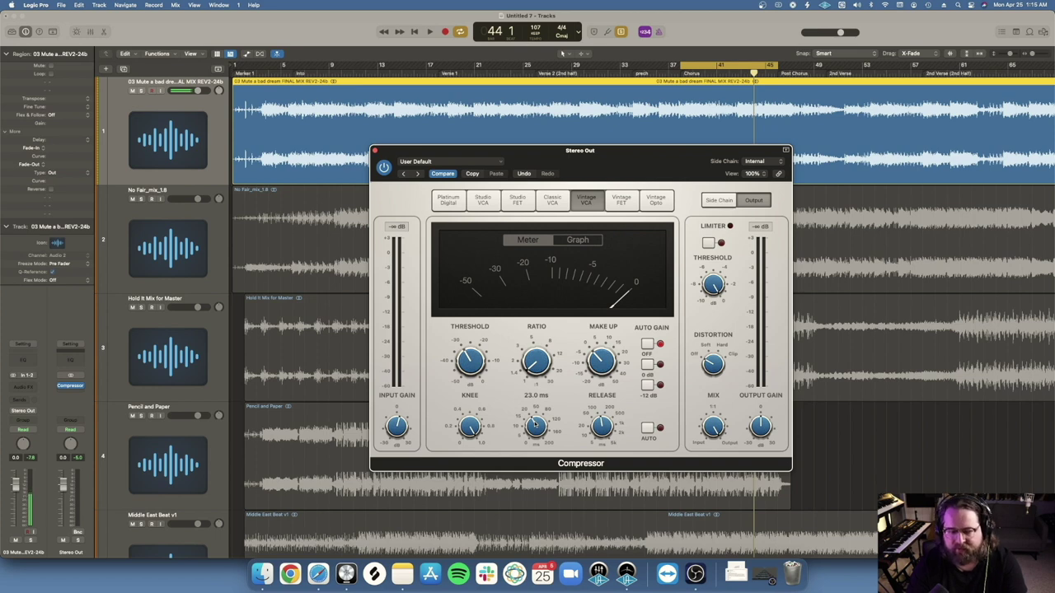
pyautogui.moveTo(536, 423); pyautogui.dragTo(535, 422)
pyautogui.scroll(6, 534, 422)
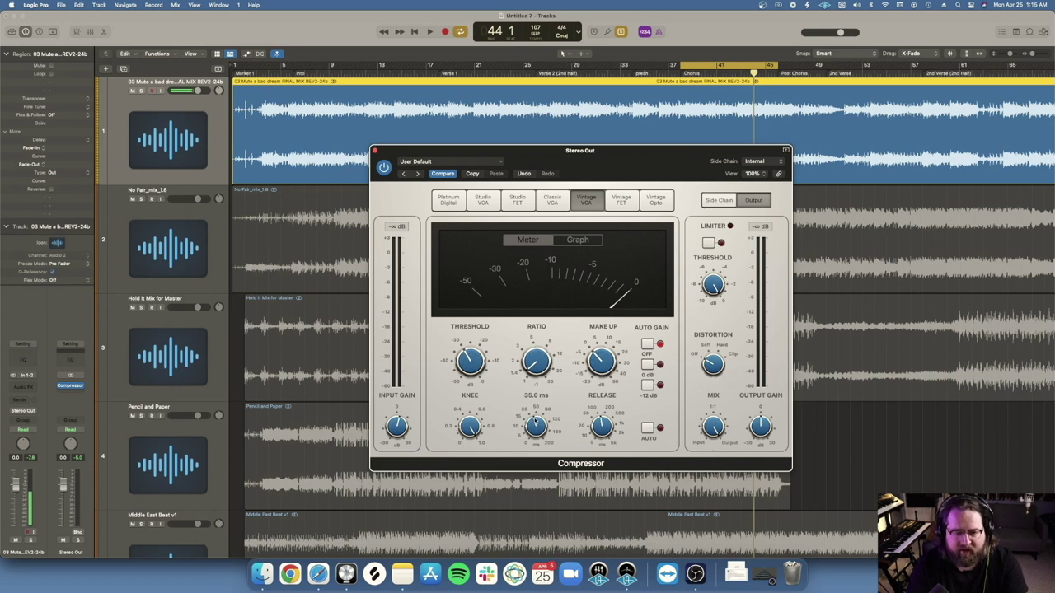
# Adjust the compressor's release to 230.0 ms while the first track's chorus loop plays, stopping playback at the end
pyautogui.moveTo(600, 421)
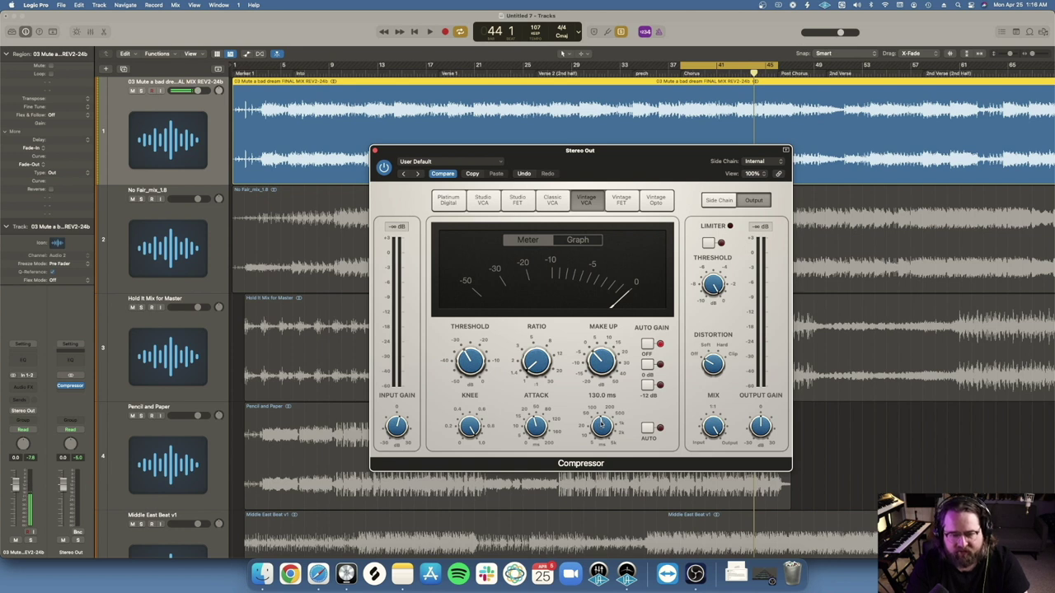
pyautogui.scroll(6, 602, 420)
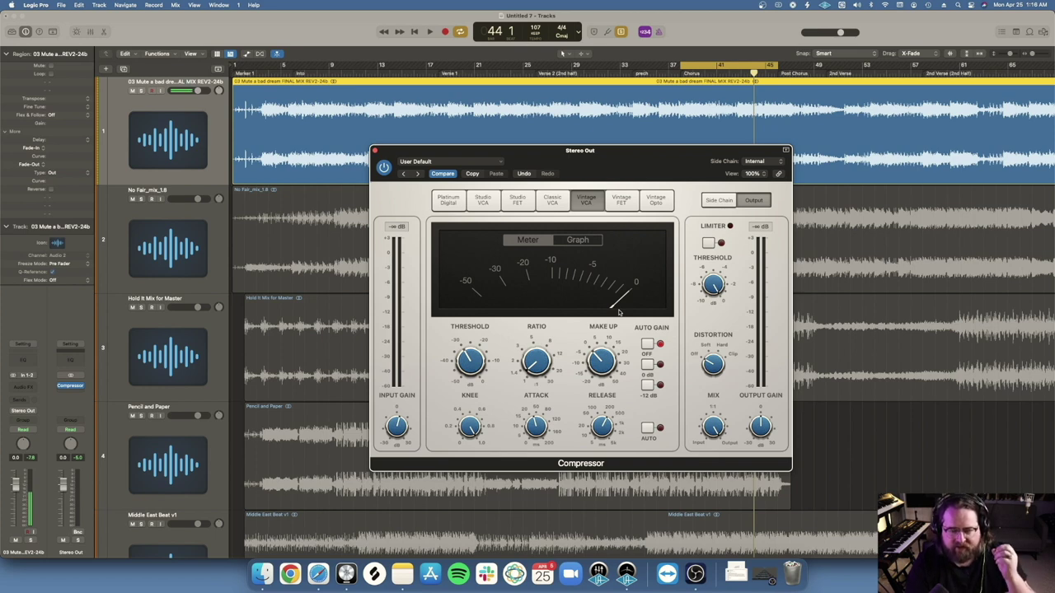
pyautogui.click(680, 75)
pyautogui.press('space')
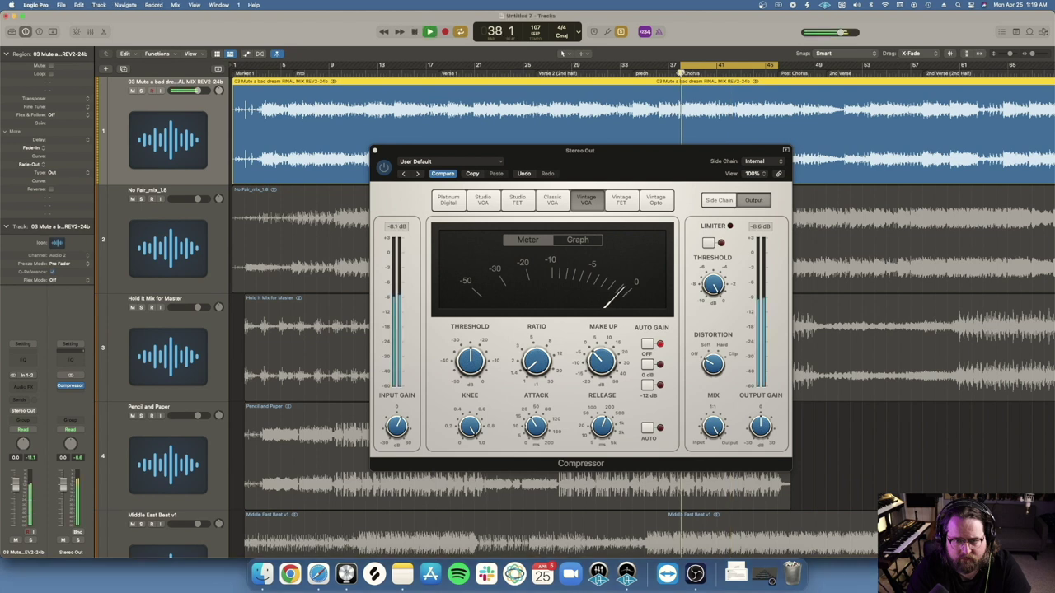
pyautogui.moveTo(595, 386)
pyautogui.moveTo(565, 369)
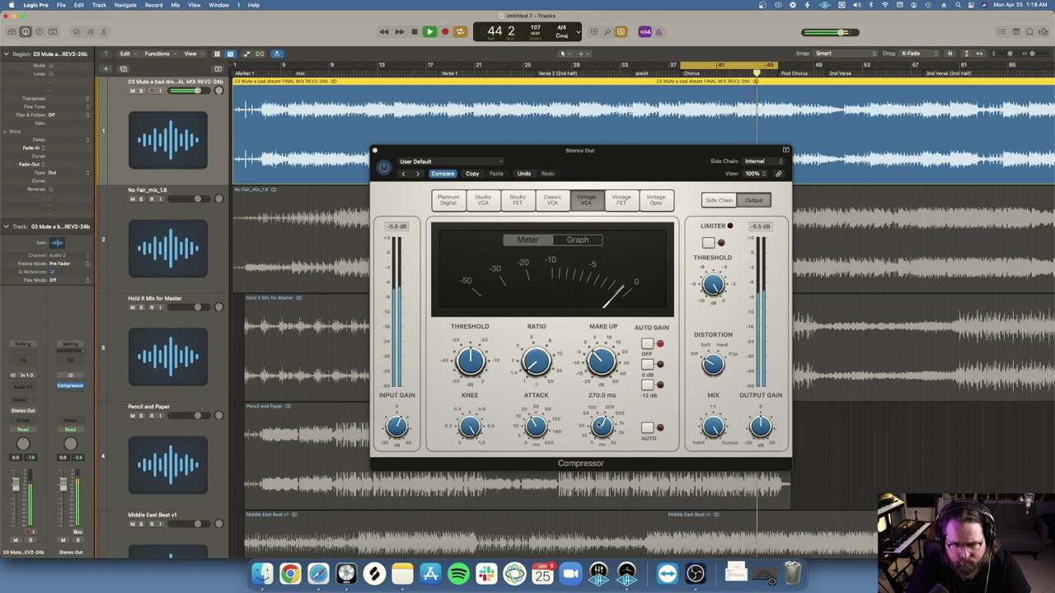
pyautogui.click(600, 423)
pyautogui.moveTo(601, 424); pyautogui.dragTo(601, 425)
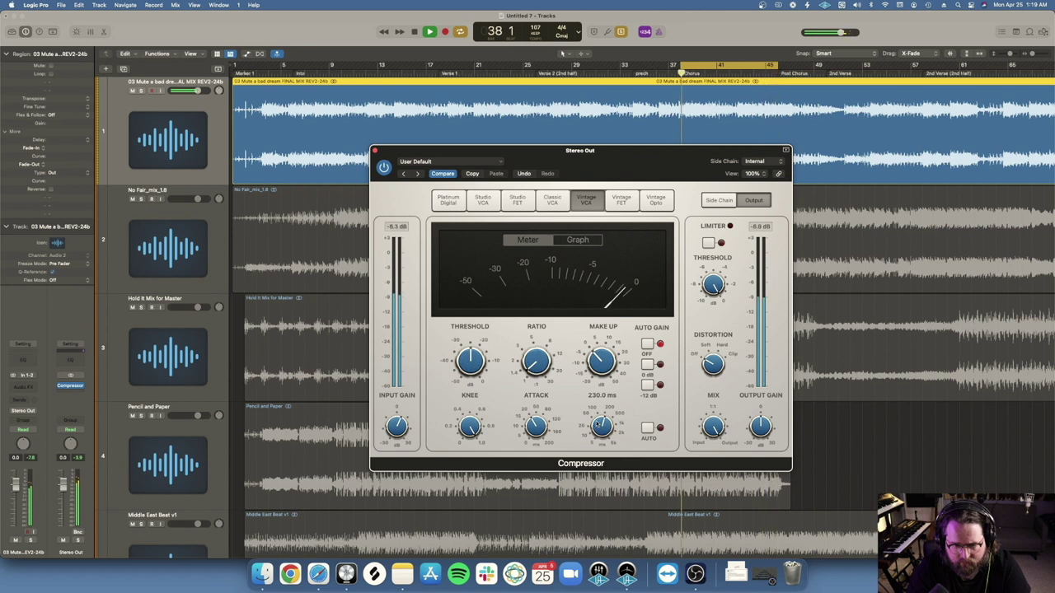
pyautogui.press('space')
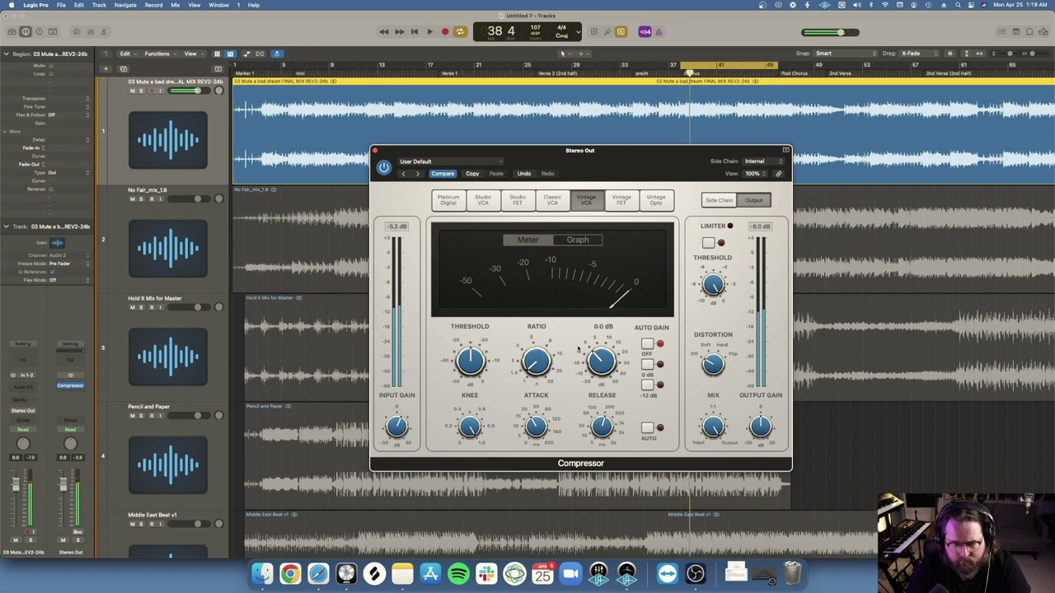
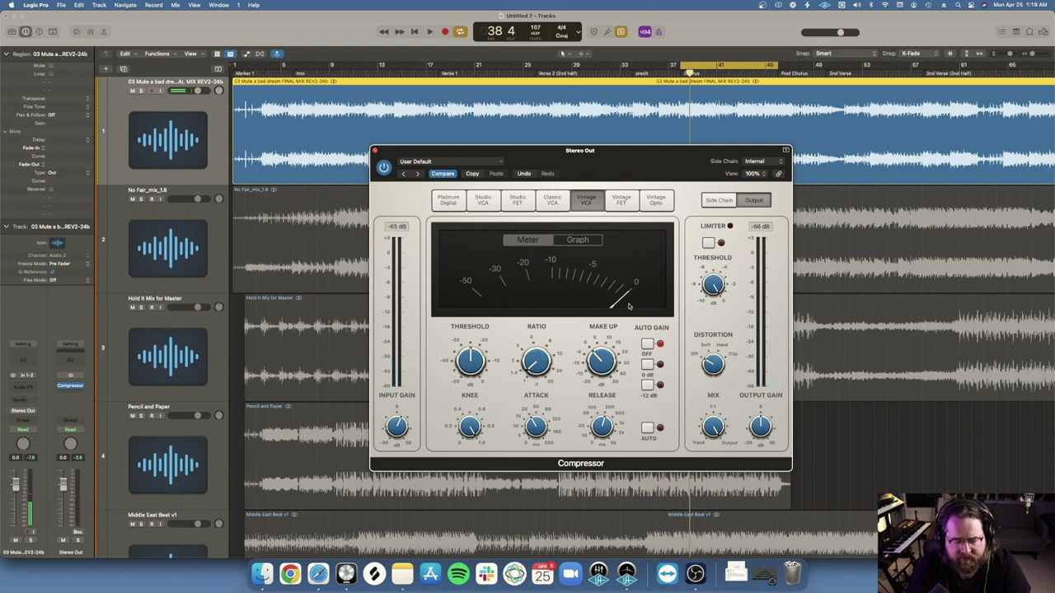
# Move the Compressor window aside, select the No Fair_mix_1.8 region and place the playhead at the start of the chorus
pyautogui.moveTo(561, 338)
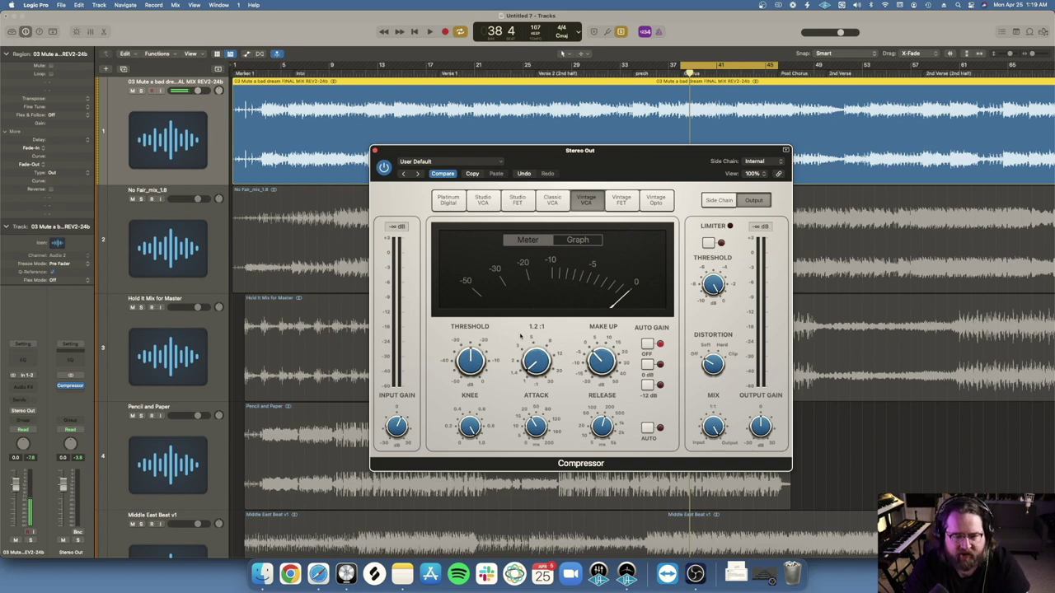
pyautogui.moveTo(689, 169); pyautogui.dragTo(365, 167)
pyautogui.click(690, 227)
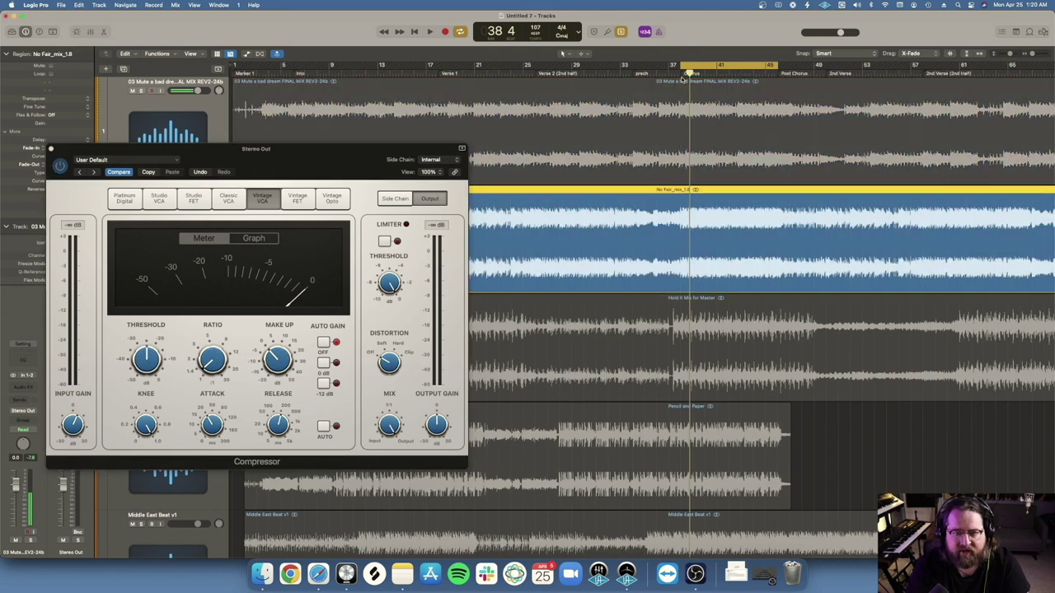
pyautogui.moveTo(310, 169); pyautogui.dragTo(517, 176)
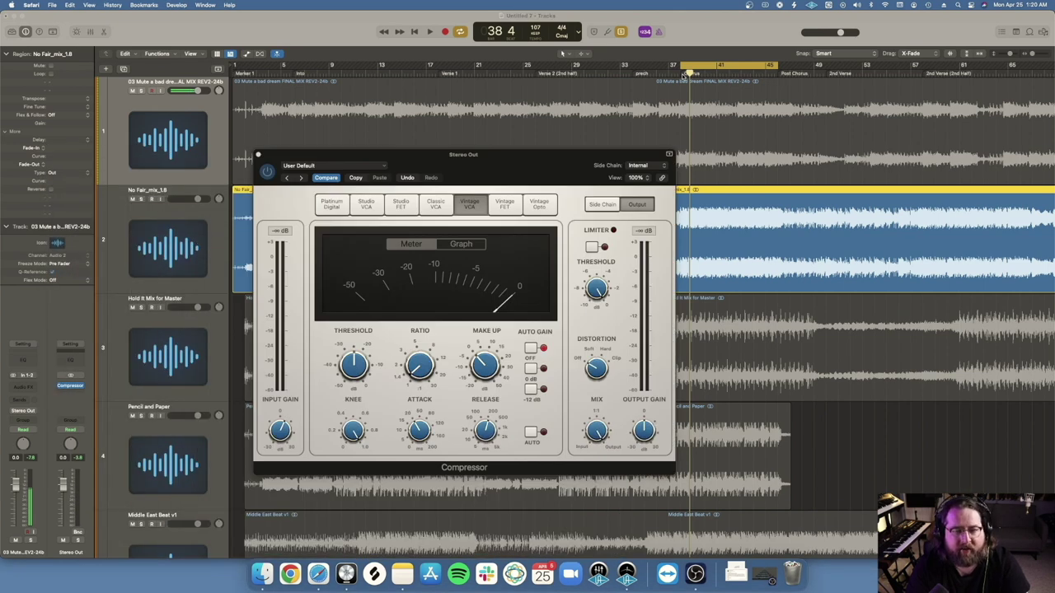
pyautogui.moveTo(552, 175); pyautogui.dragTo(514, 182)
pyautogui.click(680, 72)
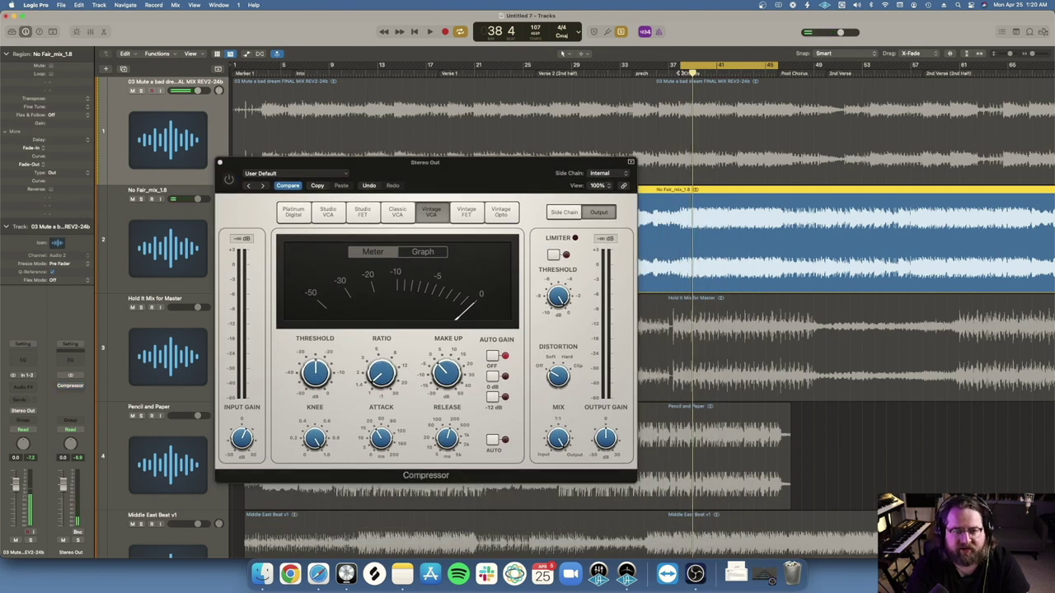
# Play the chorus of No Fair_mix_1.8 with the compressor bypassed, keeping its window in view, and stop playback
pyautogui.press('space')
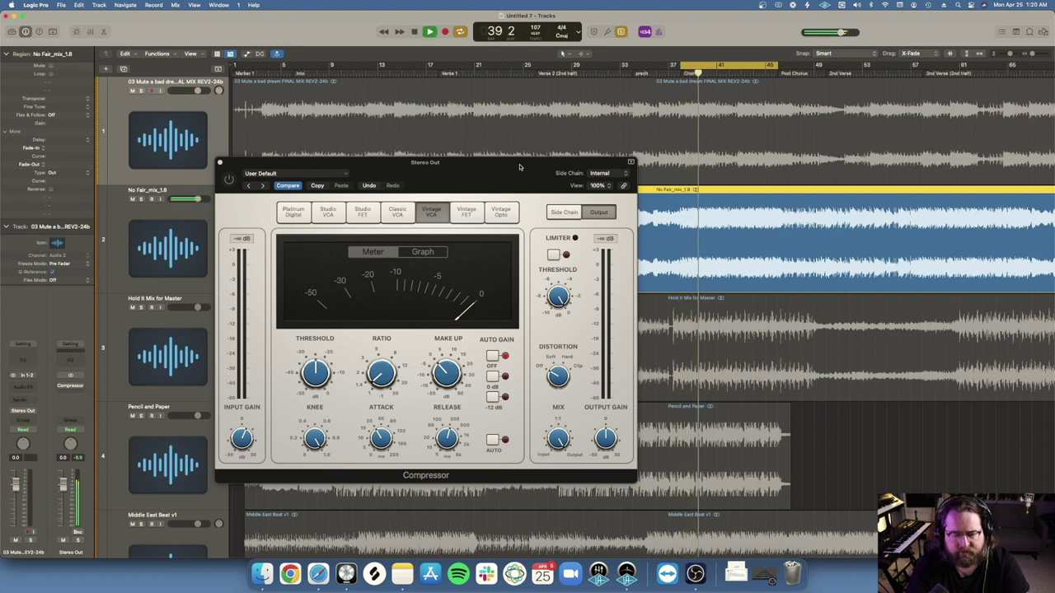
pyautogui.moveTo(519, 166); pyautogui.dragTo(534, 169)
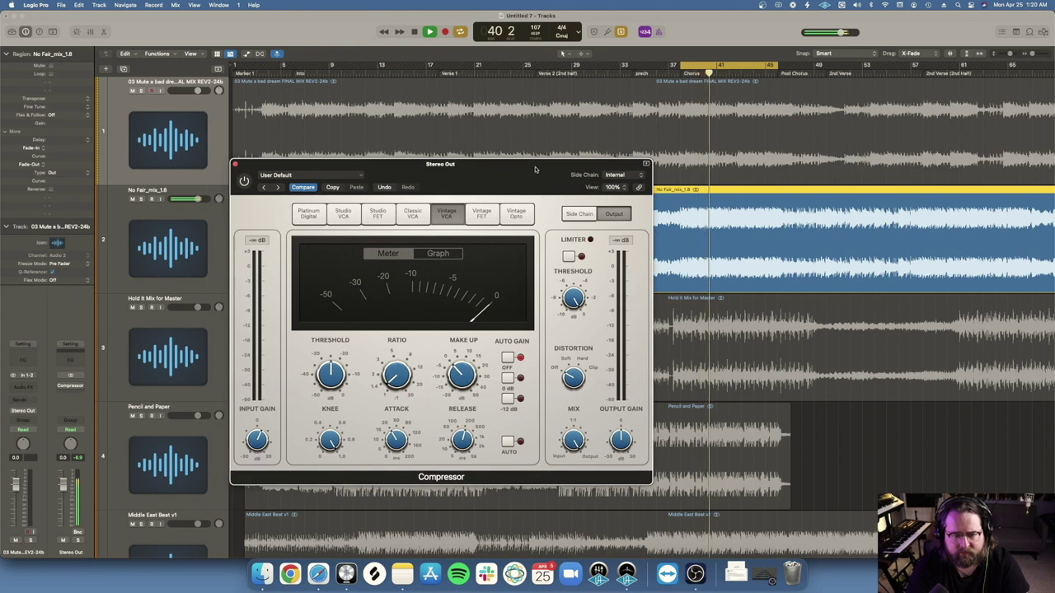
pyautogui.moveTo(419, 368)
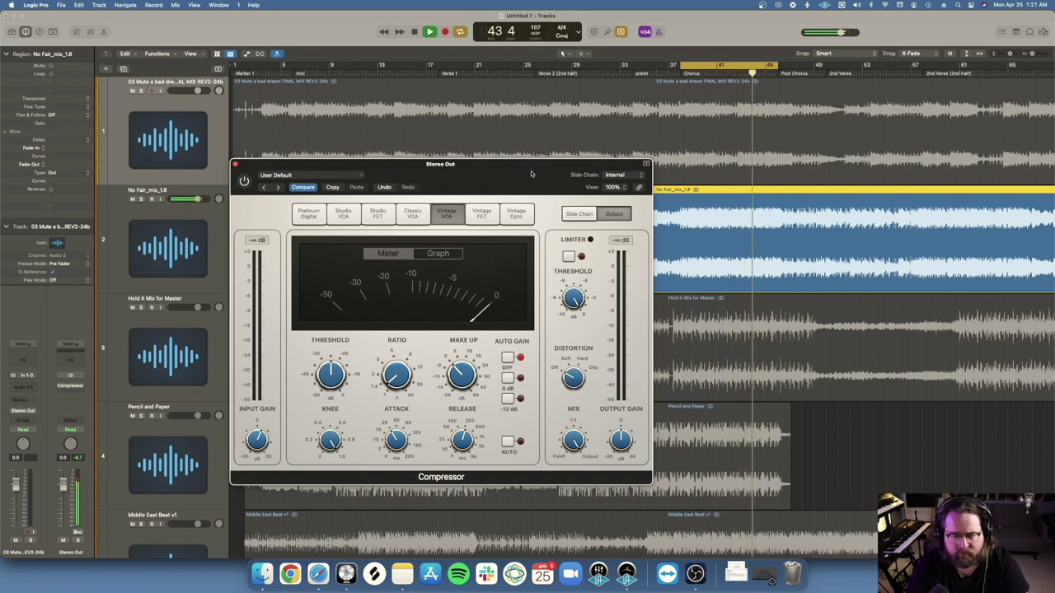
pyautogui.press('space')
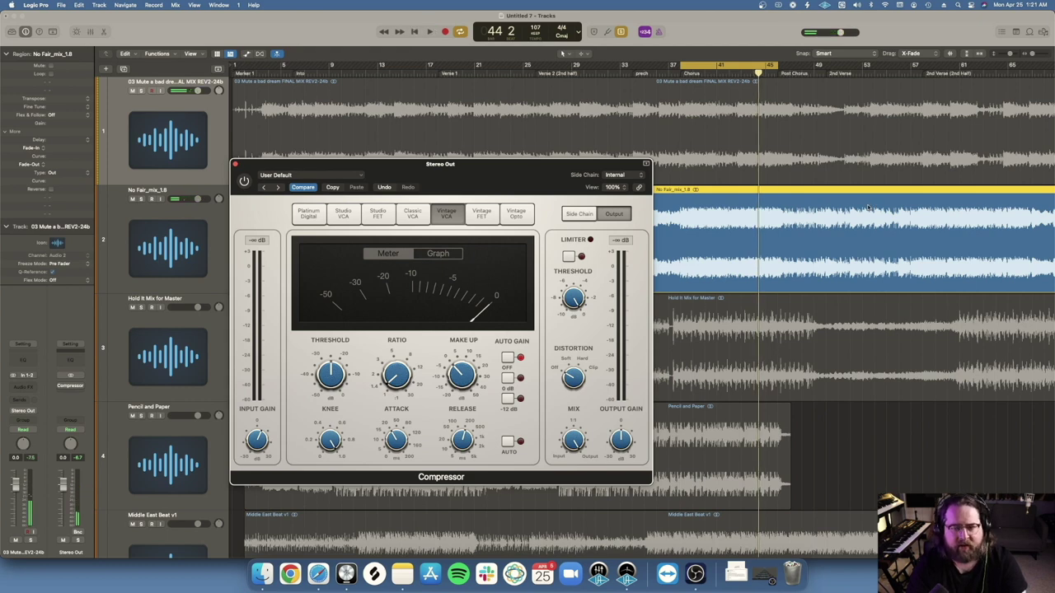
# Uncover more of the second track's waveform and raise the compressor's ratio to about 2:1
pyautogui.moveTo(537, 176); pyautogui.dragTo(435, 192)
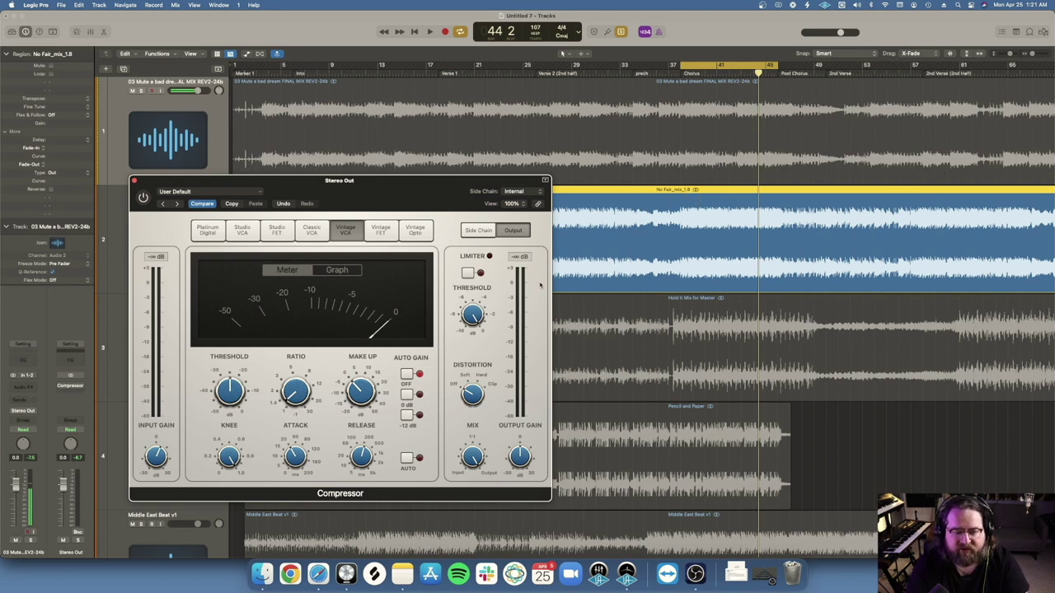
pyautogui.moveTo(287, 397)
pyautogui.moveTo(288, 394); pyautogui.dragTo(284, 397)
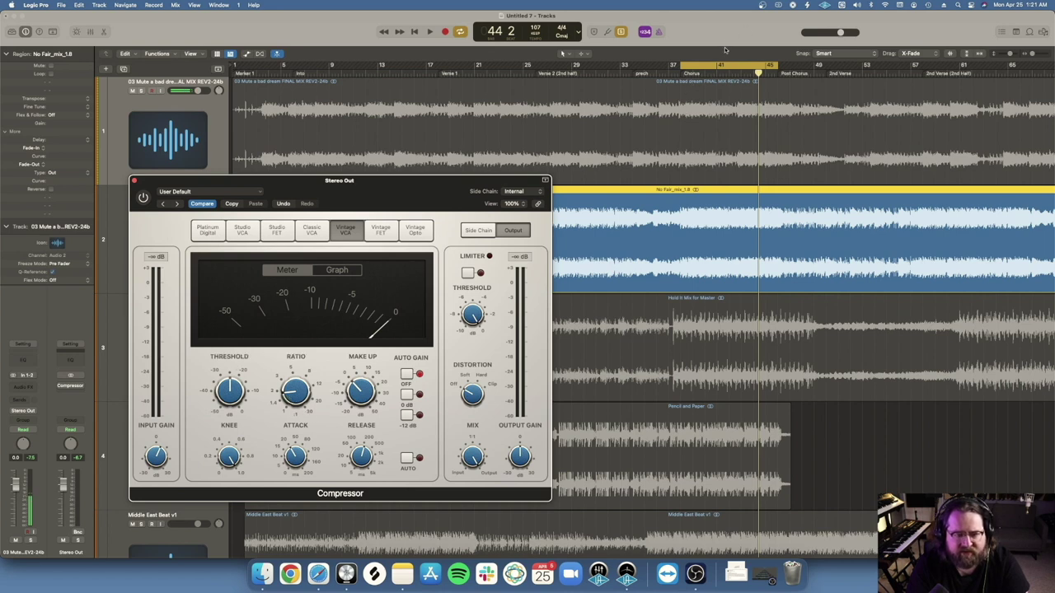
# Play the No Fair_mix_1.8 chorus with the compressor enabled and set its threshold to -15.5 dB, stopping playback at the end
pyautogui.click(680, 74)
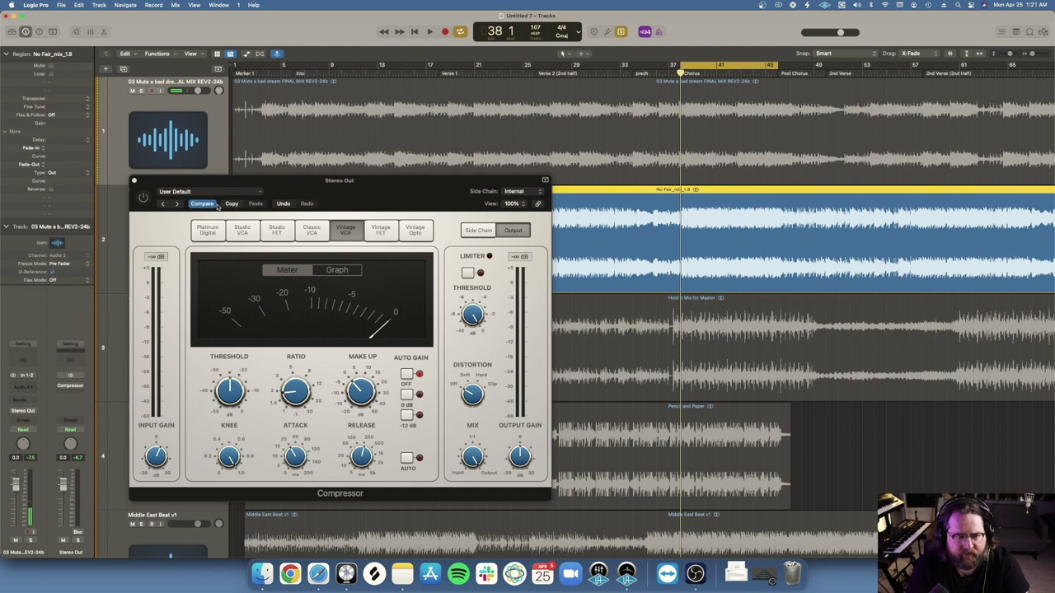
pyautogui.press('space')
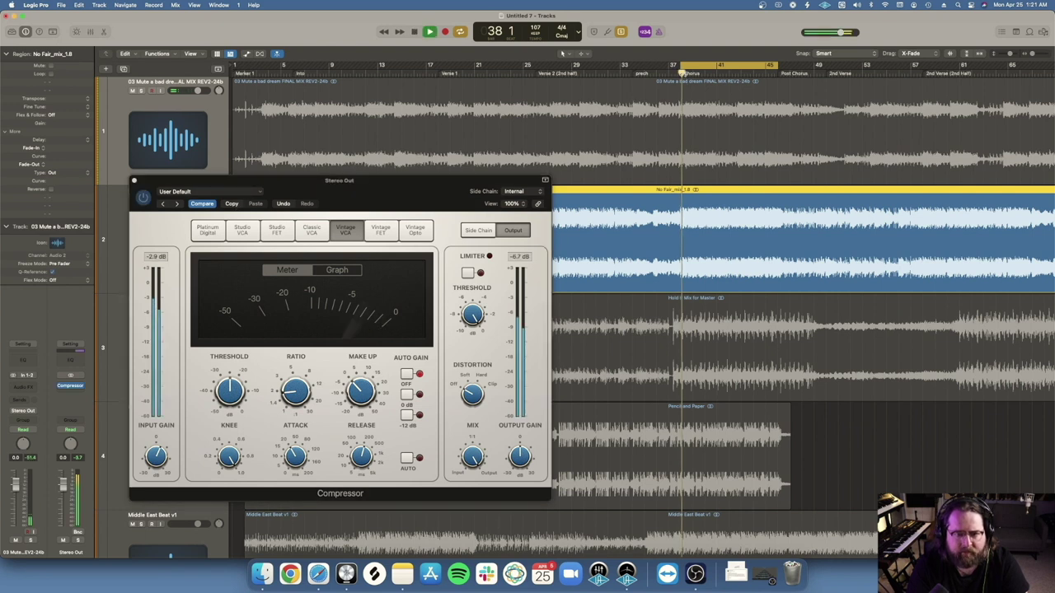
pyautogui.moveTo(235, 389); pyautogui.dragTo(224, 370)
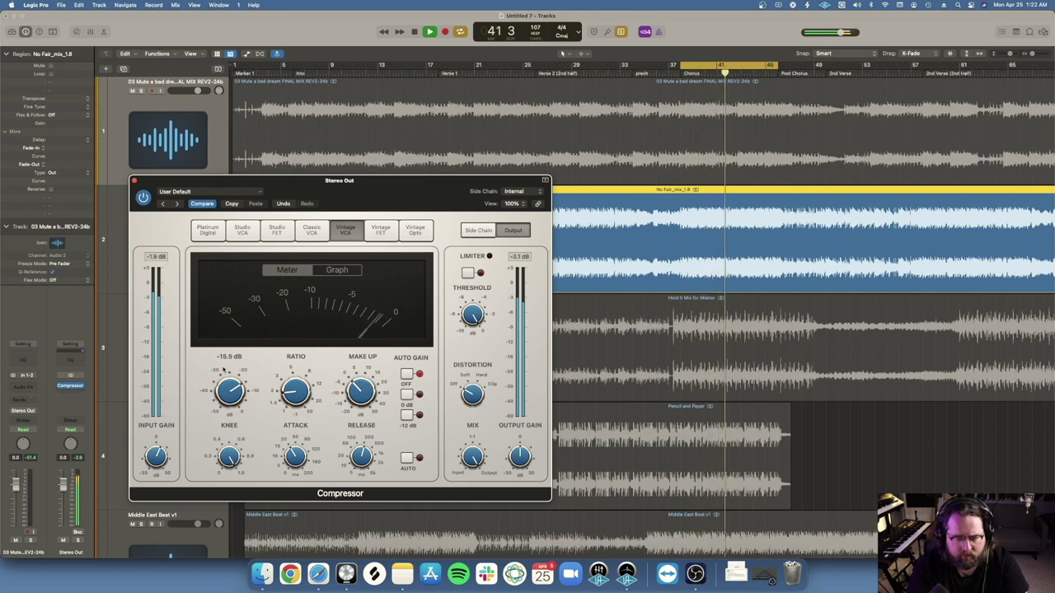
pyautogui.press('space')
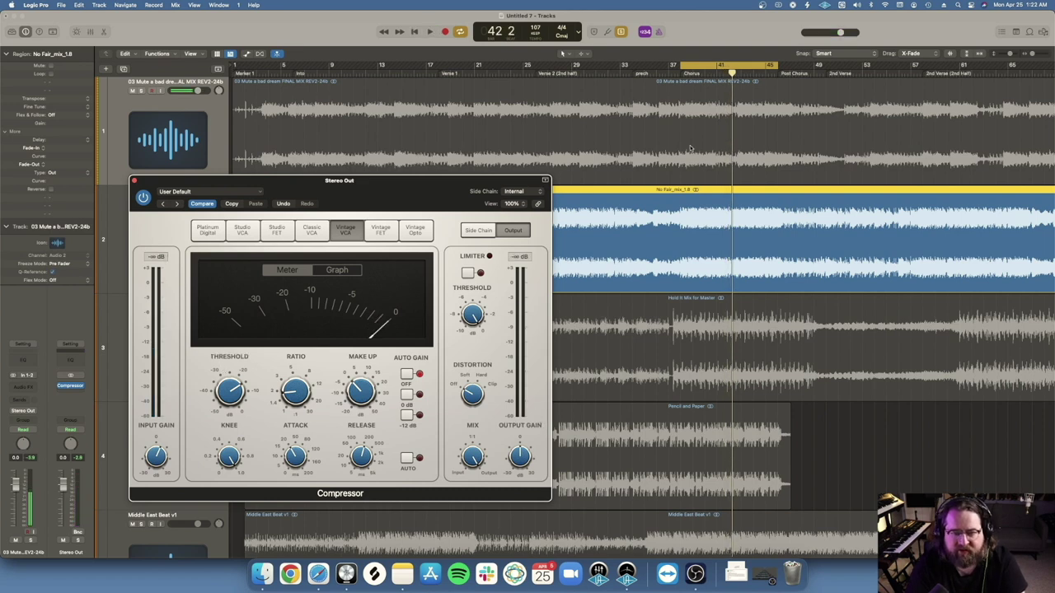
# Set the compressor's attack to 56.0 ms with a shorter release, and restart the chorus loop from its beginning
pyautogui.moveTo(417, 194); pyautogui.dragTo(501, 168)
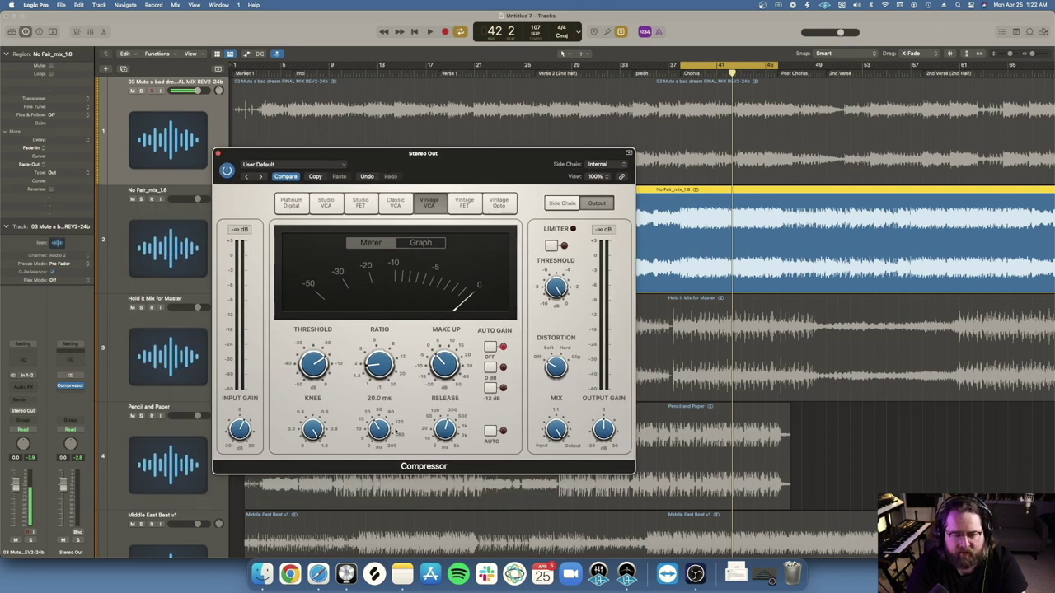
pyautogui.moveTo(378, 428); pyautogui.dragTo(378, 425)
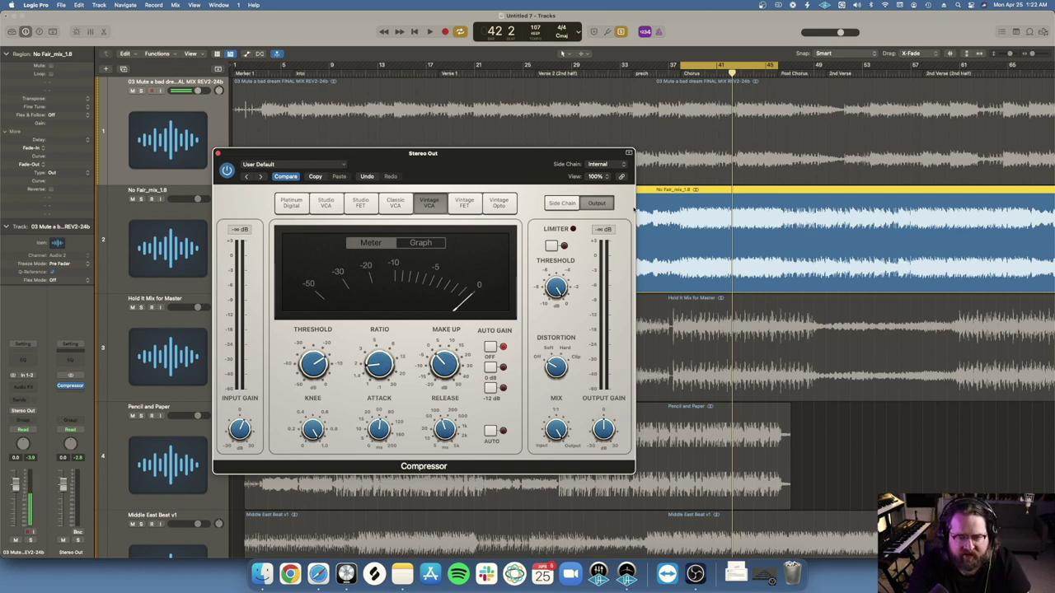
pyautogui.click(683, 74)
pyautogui.press('space')
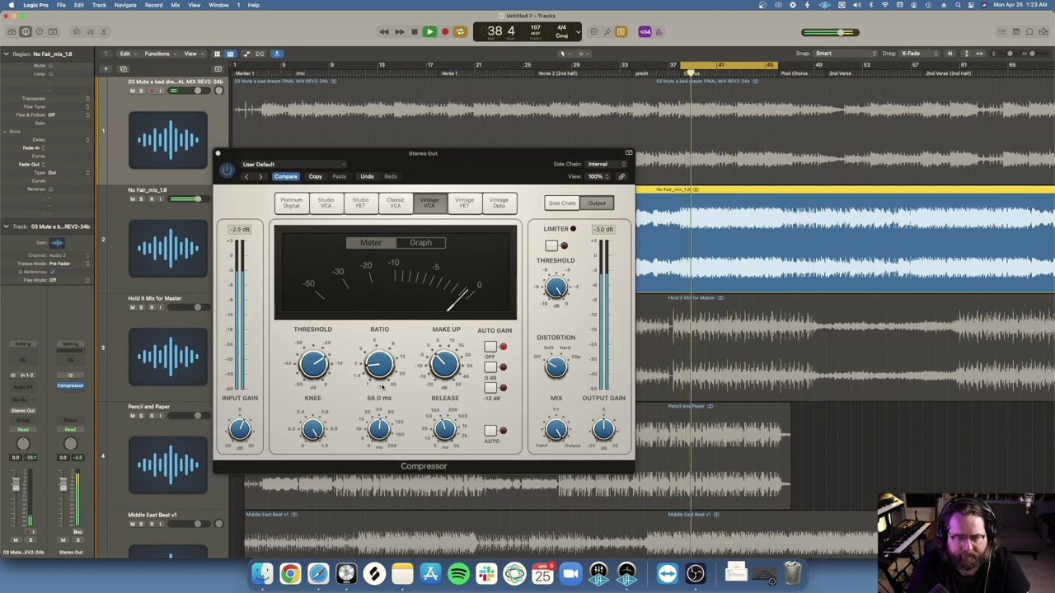
# Lower the compressor's threshold to -18.5 dB and shorten its release to 61.0 ms while the chorus loop plays
pyautogui.moveTo(365, 371)
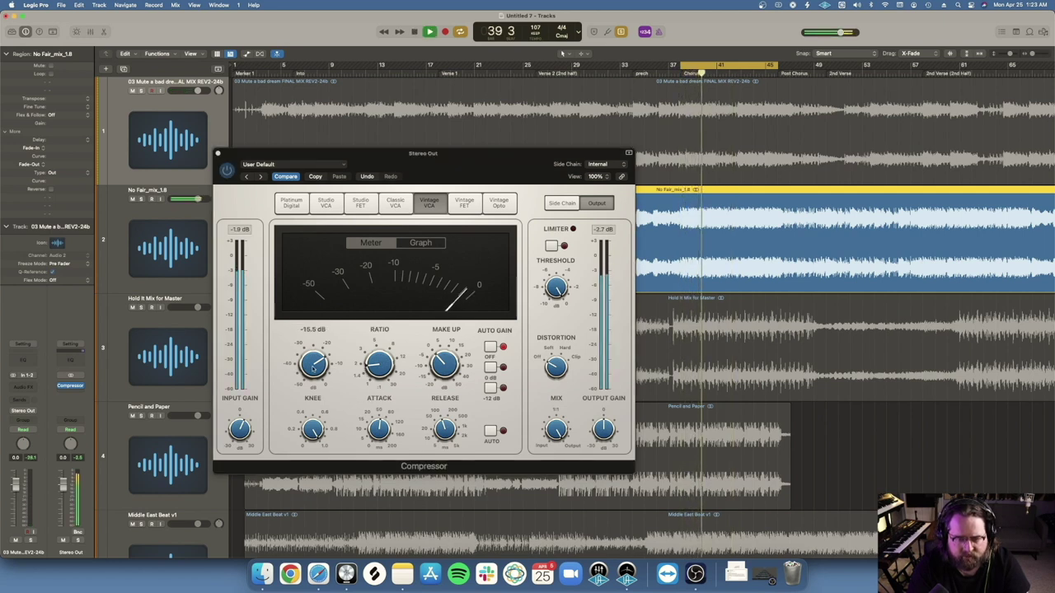
pyautogui.click(307, 373)
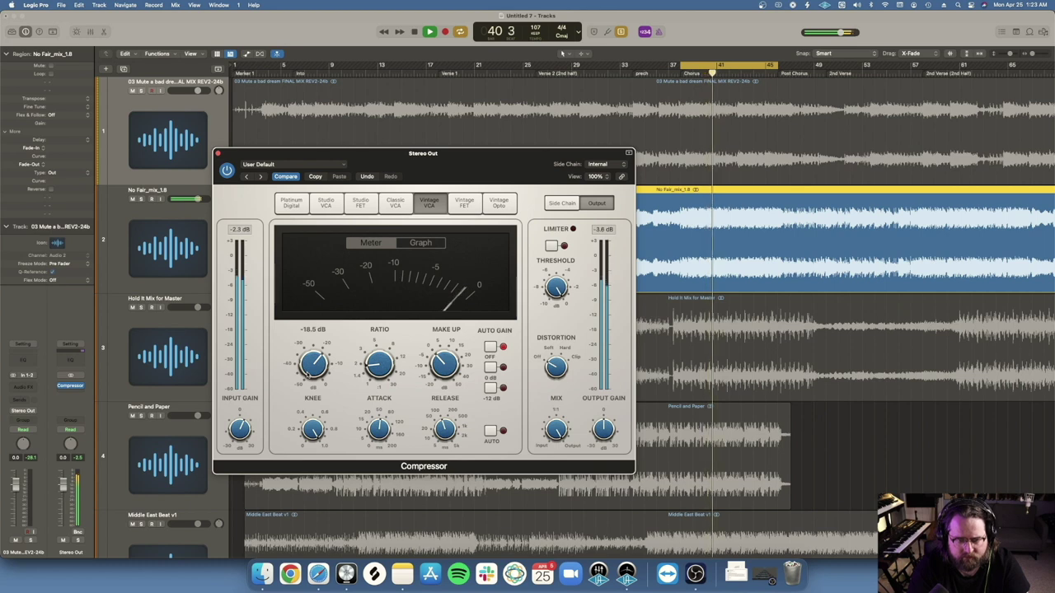
pyautogui.moveTo(431, 363)
pyautogui.moveTo(442, 429)
pyautogui.moveTo(441, 436)
pyautogui.mouseDown()
pyautogui.moveTo(432, 381)
pyautogui.moveTo(436, 436)
pyautogui.mouseUp()
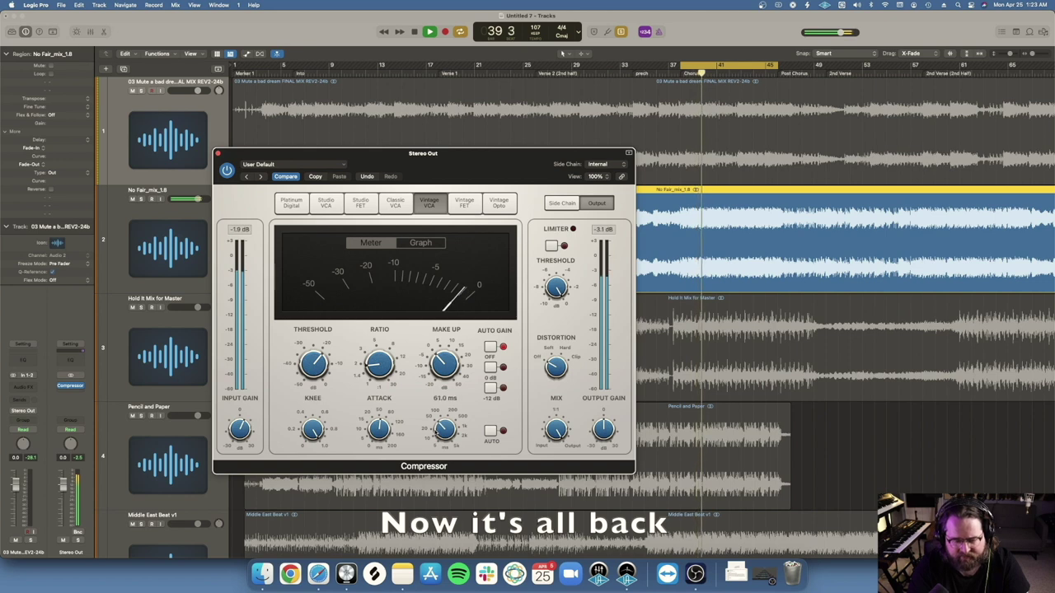
# Lengthen the compressor's attack to 80.0 ms, stop playback and move the Compressor window off the second track's waveform
pyautogui.moveTo(375, 428)
pyautogui.mouseDown()
pyautogui.moveTo(373, 463)
pyautogui.moveTo(371, 418)
pyautogui.moveTo(377, 428)
pyautogui.mouseUp()
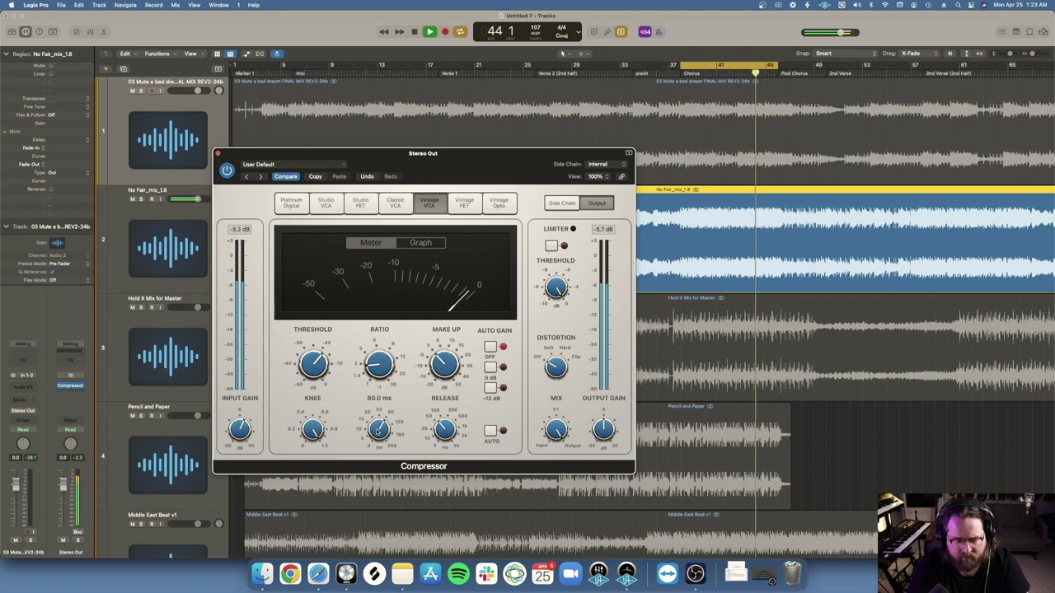
pyautogui.moveTo(418, 408)
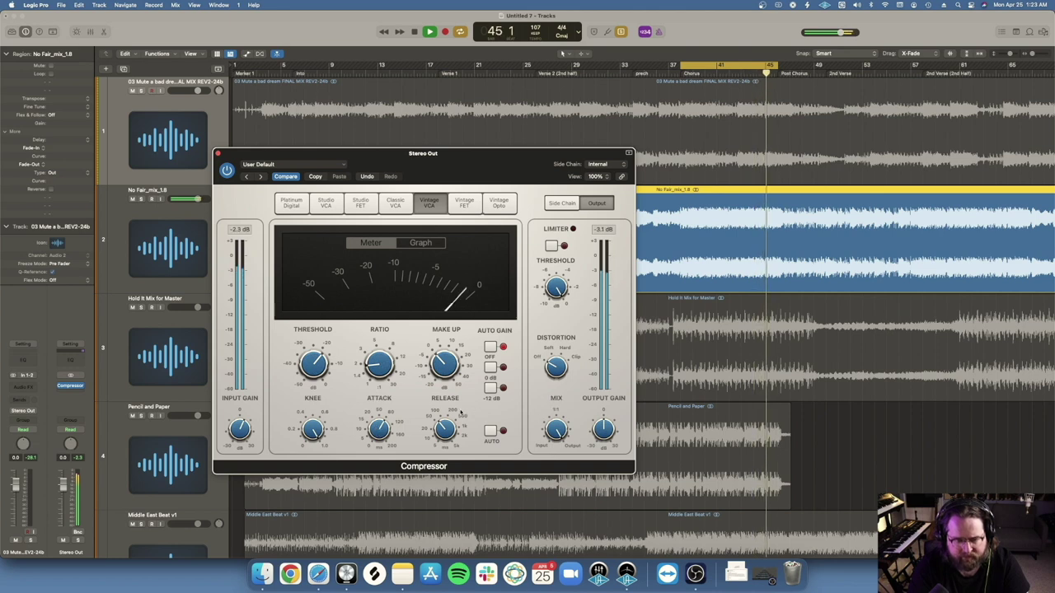
pyautogui.press('space')
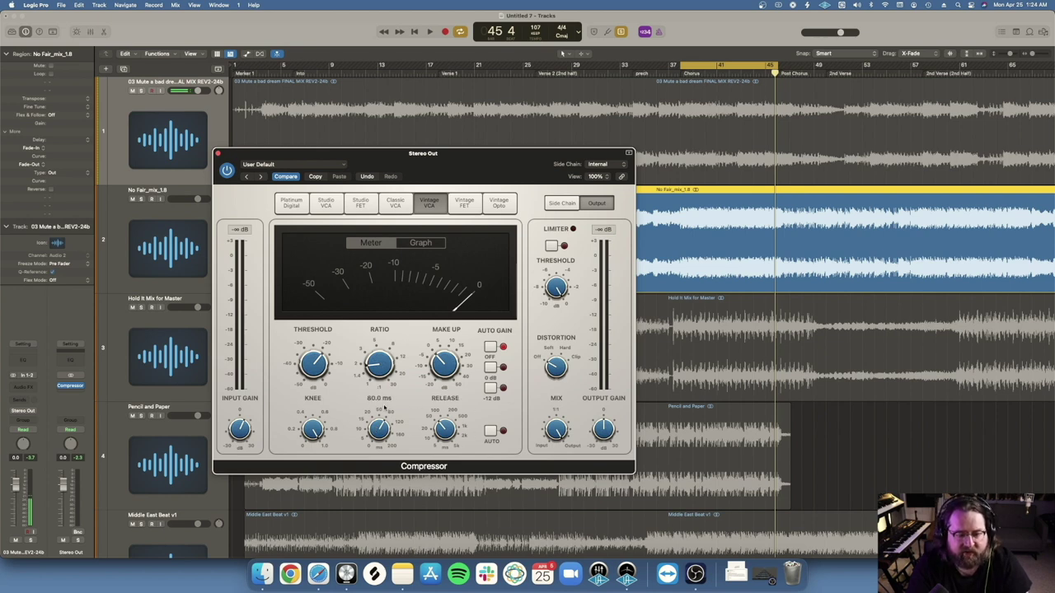
pyautogui.moveTo(500, 168); pyautogui.dragTo(412, 289)
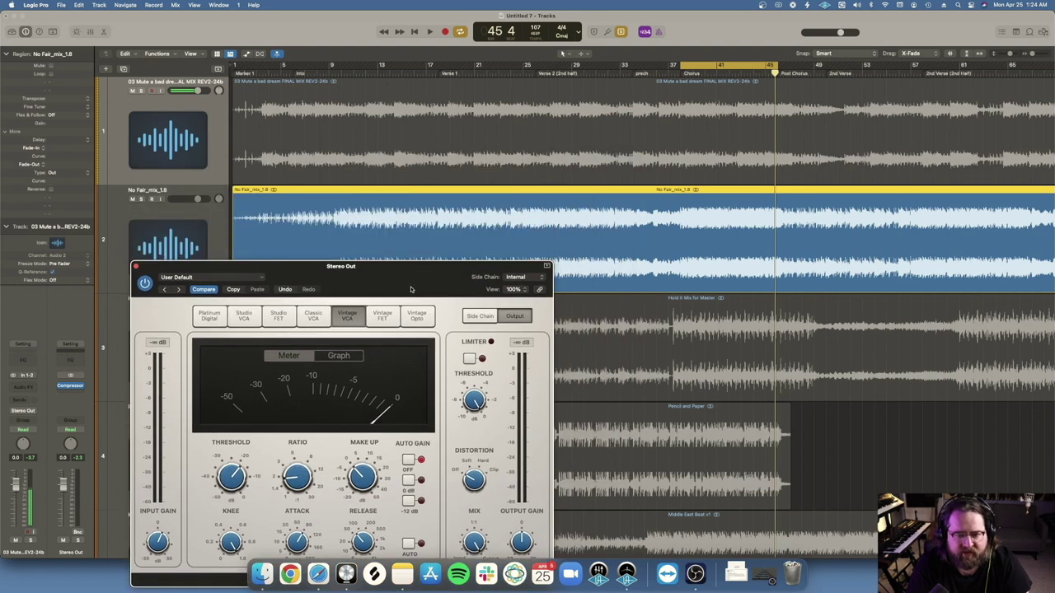
# Select the Hold it Mix for Master region, extend the cycle start to bar 37, and audition the chorus with the compressor bypassed
pyautogui.click(690, 349)
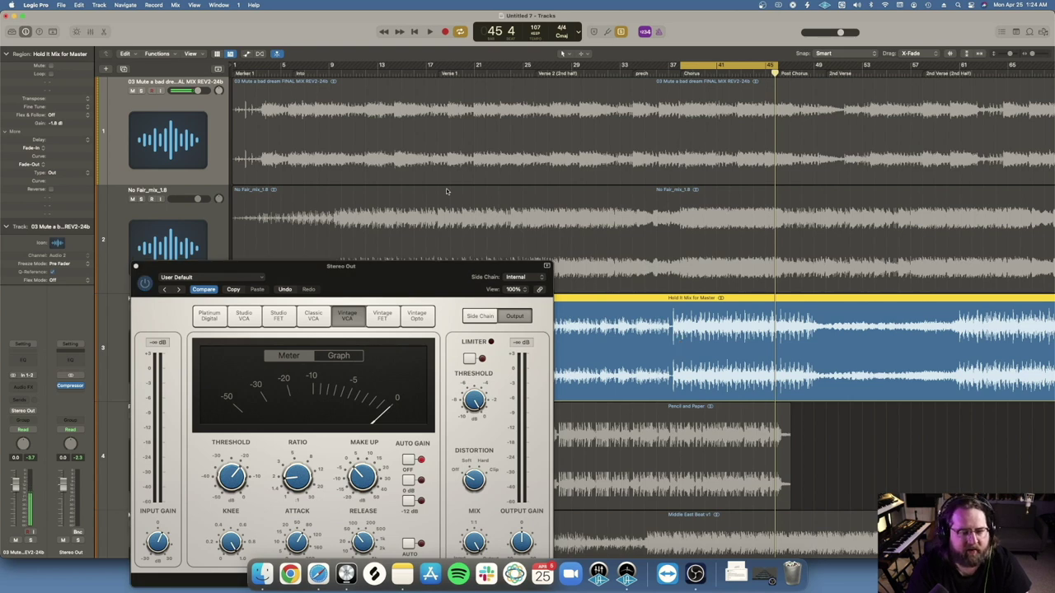
pyautogui.moveTo(416, 269); pyautogui.dragTo(414, 201)
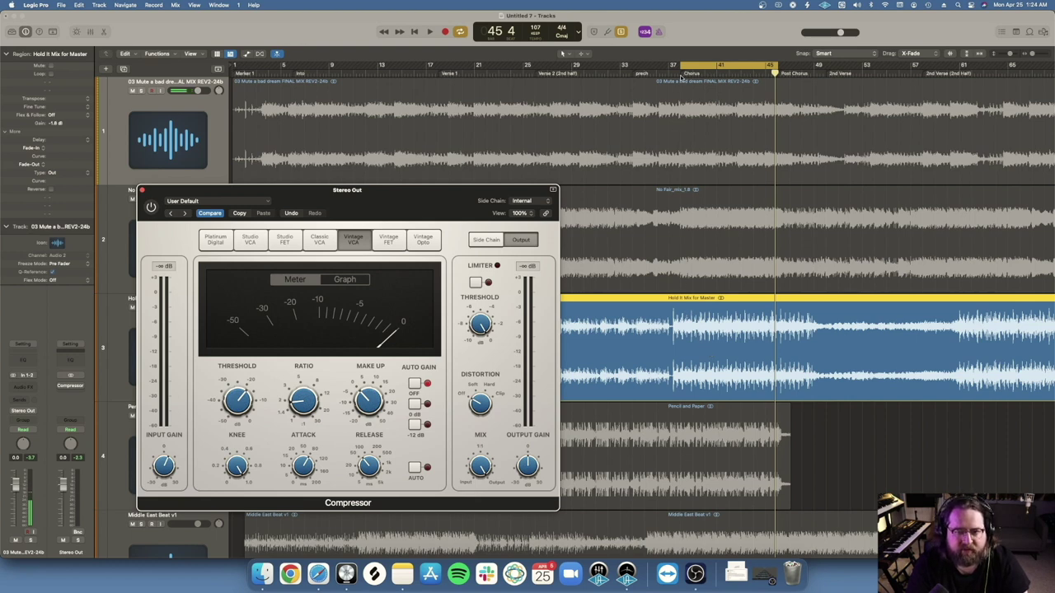
pyautogui.moveTo(679, 67); pyautogui.dragTo(673, 67)
pyautogui.press('space')
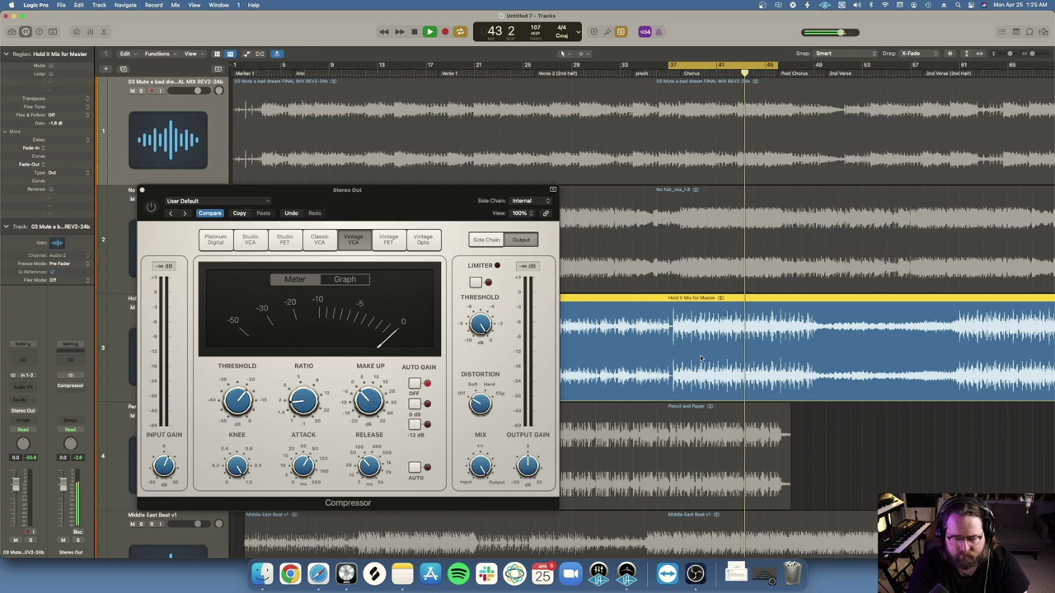
pyautogui.press('space')
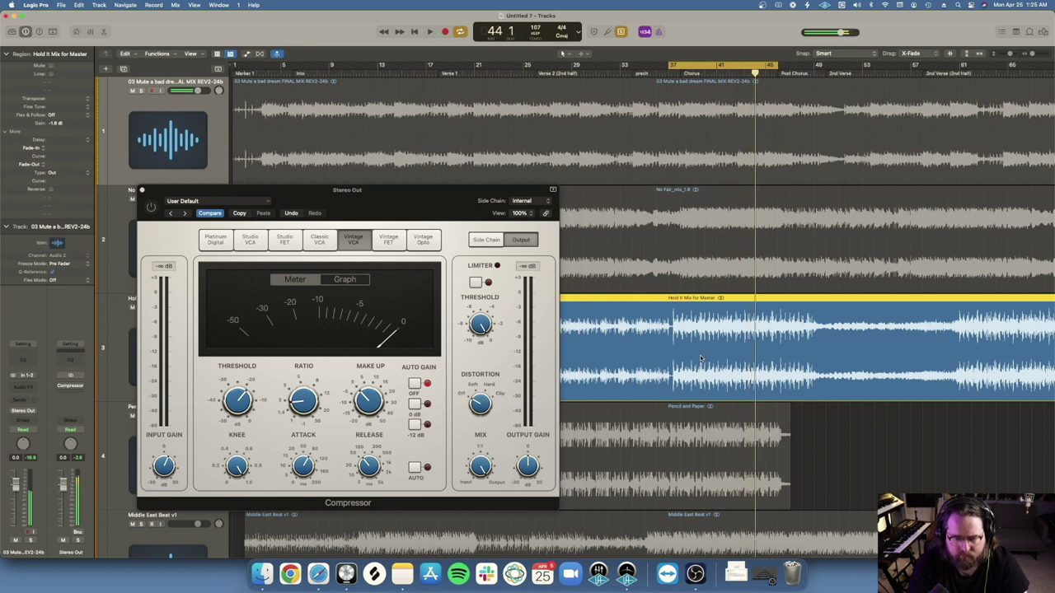
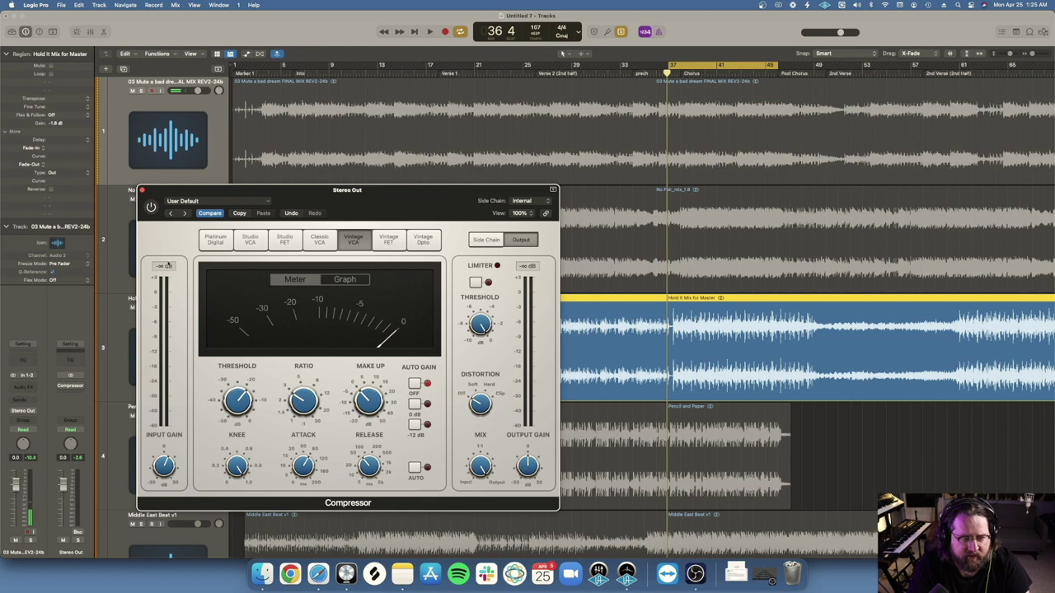
# Enable the compressor, play the chorus loop while setting its threshold to -15.5 dB, and stop playback
pyautogui.click(151, 206)
pyautogui.doubleClick(668, 73)
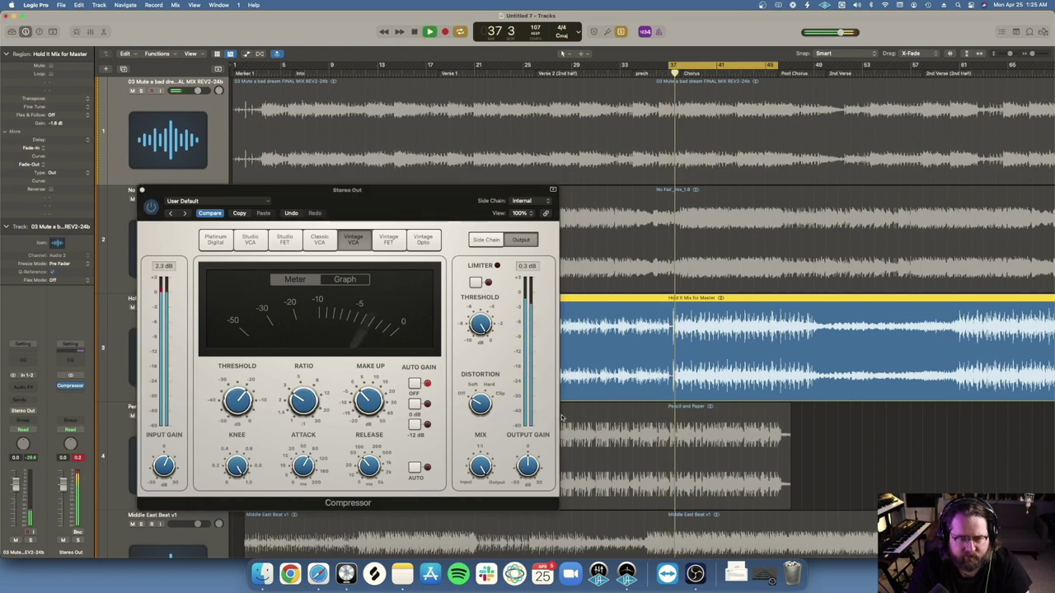
pyautogui.click(240, 401)
pyautogui.moveTo(227, 403); pyautogui.dragTo(227, 400)
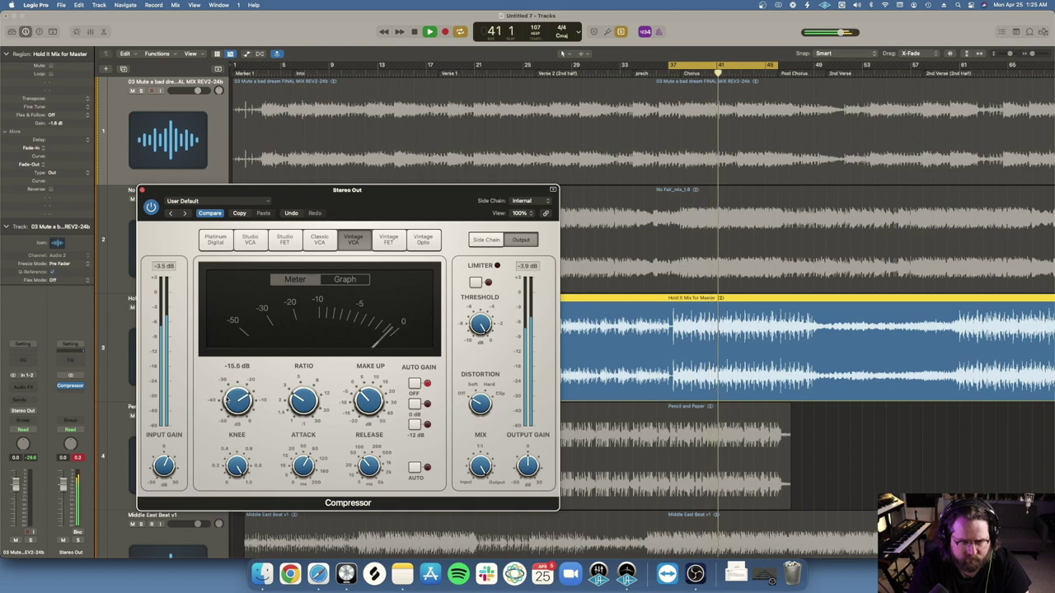
pyautogui.press('space')
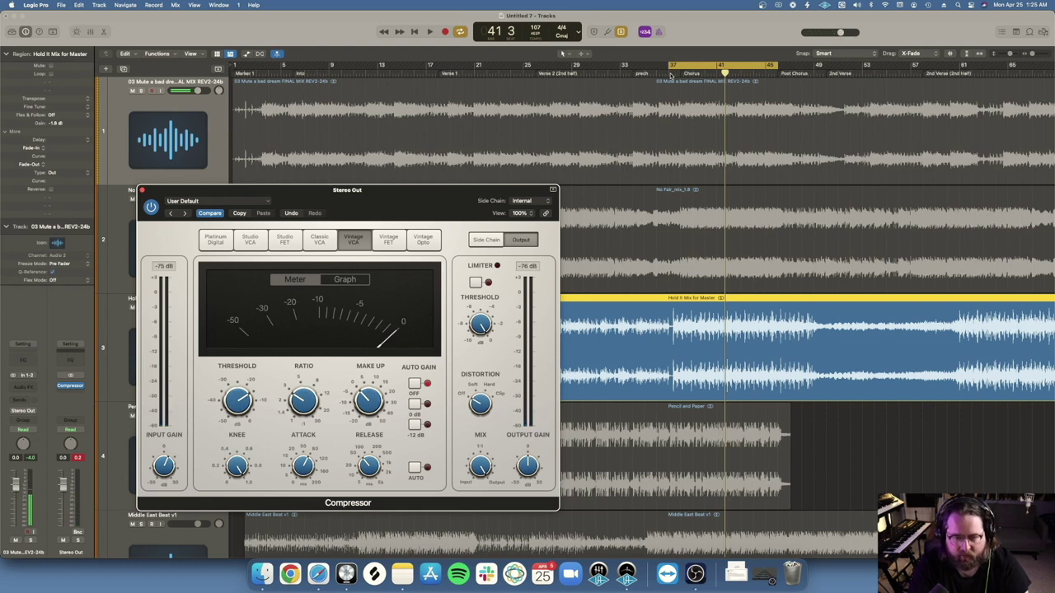
# Replay the chorus loop from bar 37 and shorten the compressor's attack substantially while it plays
pyautogui.click(670, 75)
pyautogui.press('space')
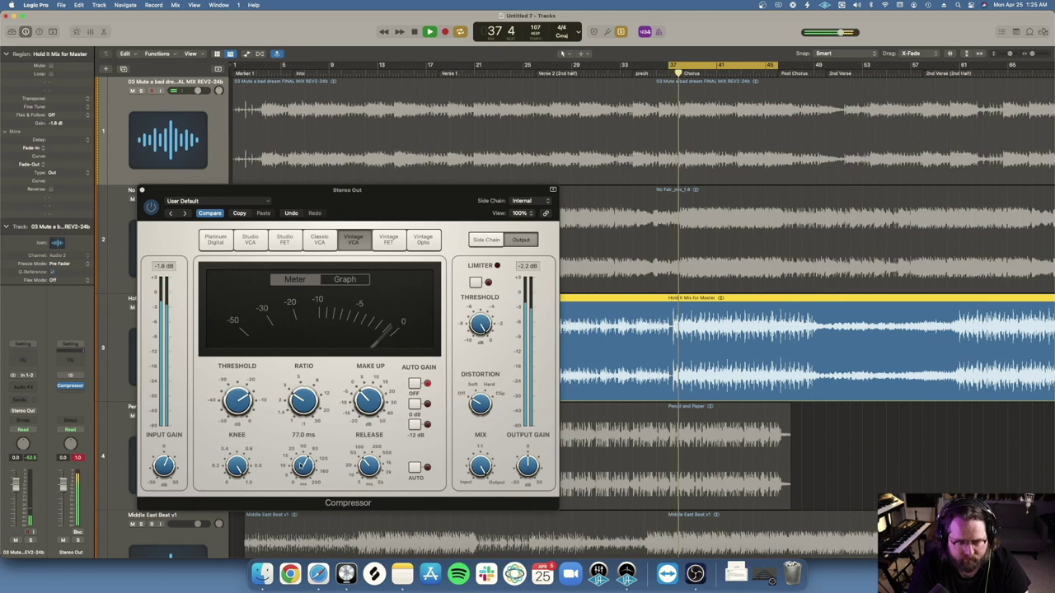
pyautogui.click(302, 468)
pyautogui.moveTo(301, 472); pyautogui.dragTo(300, 496)
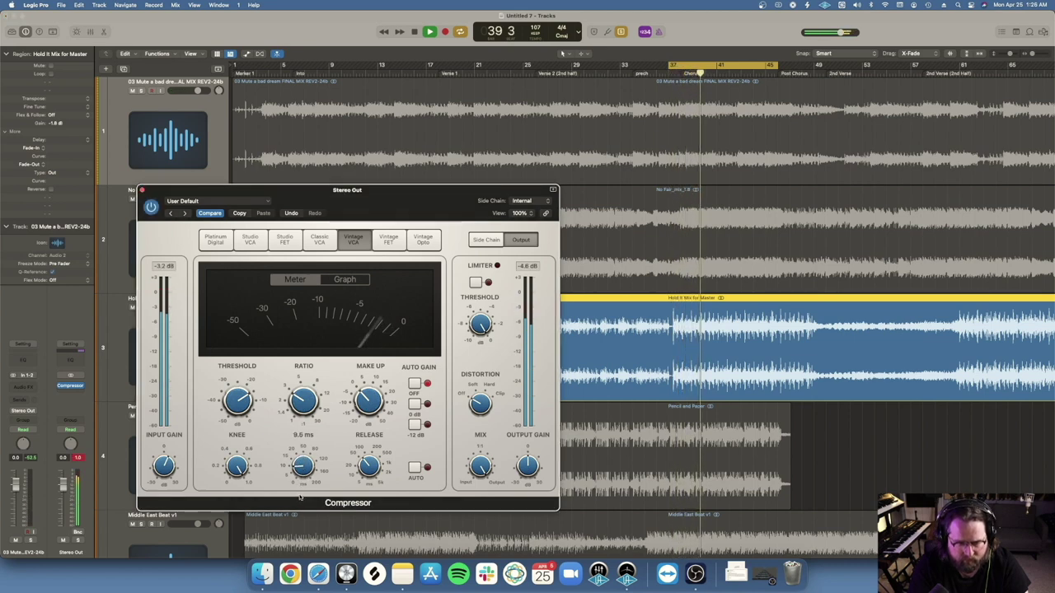
pyautogui.moveTo(296, 472); pyautogui.dragTo(296, 468)
# Lengthen the compressor's release to 160.0 ms and raise its threshold to -11.0 dB during the chorus loop, stopping playback at the end
pyautogui.click(370, 466)
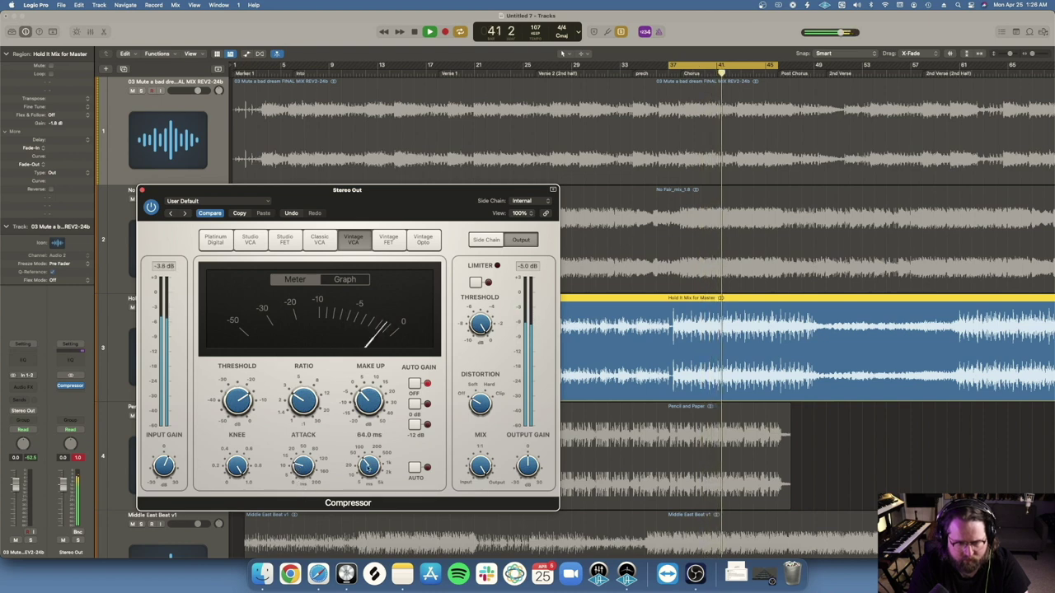
pyautogui.moveTo(370, 466)
pyautogui.mouseDown()
pyautogui.moveTo(371, 446)
pyautogui.moveTo(365, 473)
pyautogui.moveTo(367, 458)
pyautogui.mouseUp()
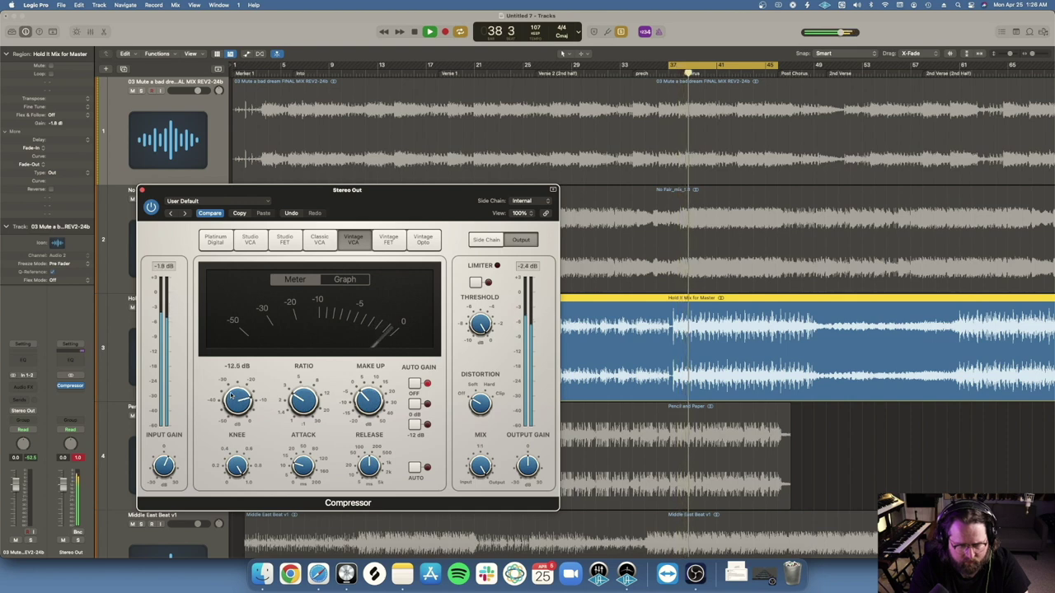
pyautogui.moveTo(230, 396); pyautogui.dragTo(231, 392)
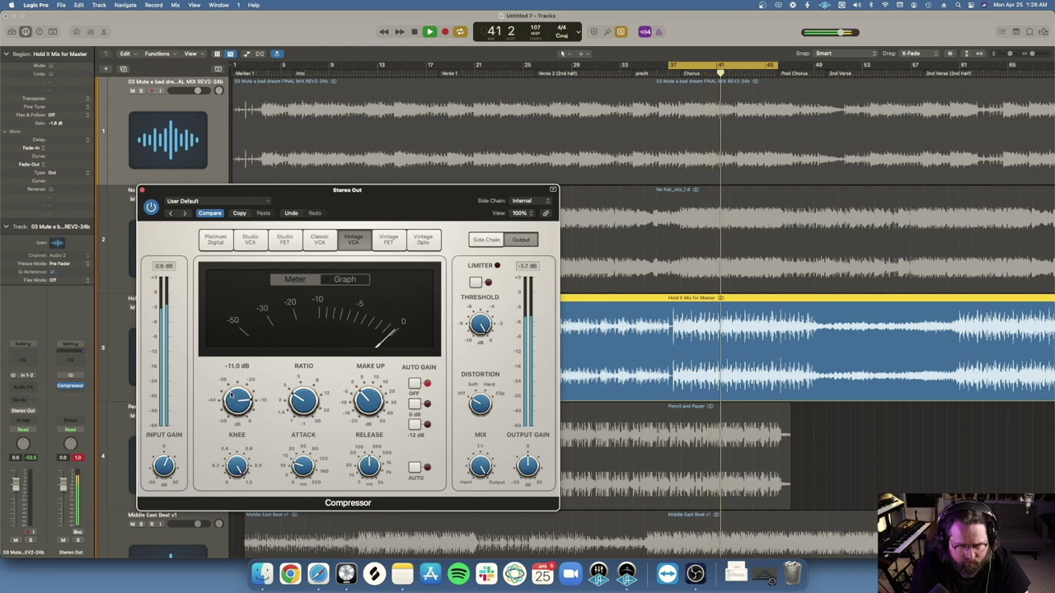
pyautogui.press('space')
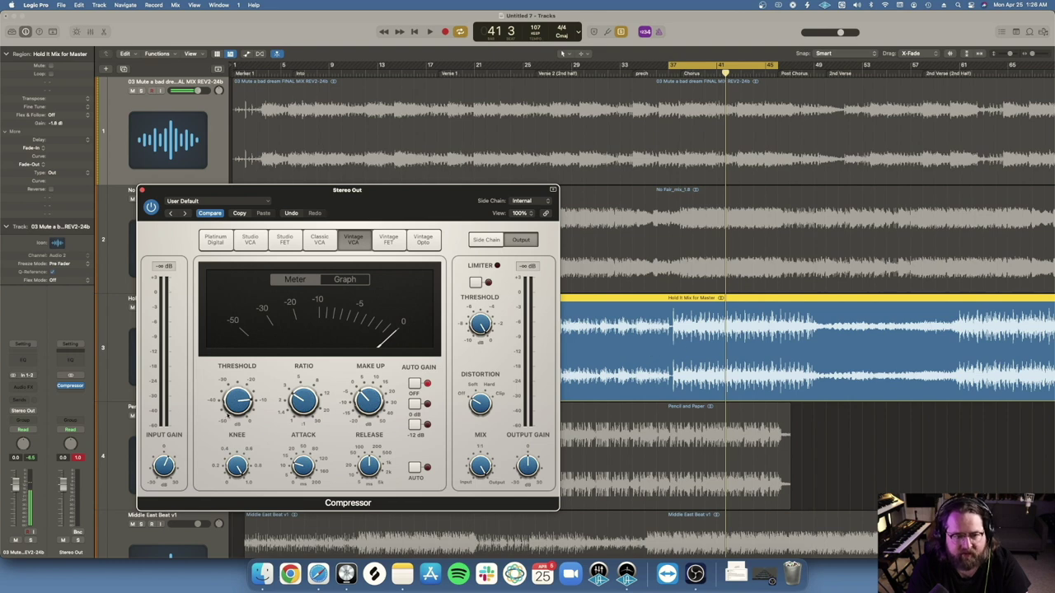
# Play the Hold it Mix for Master chorus from bar 37, bypassing and re-enabling the compressor to compare, and stop playback
pyautogui.moveTo(298, 420)
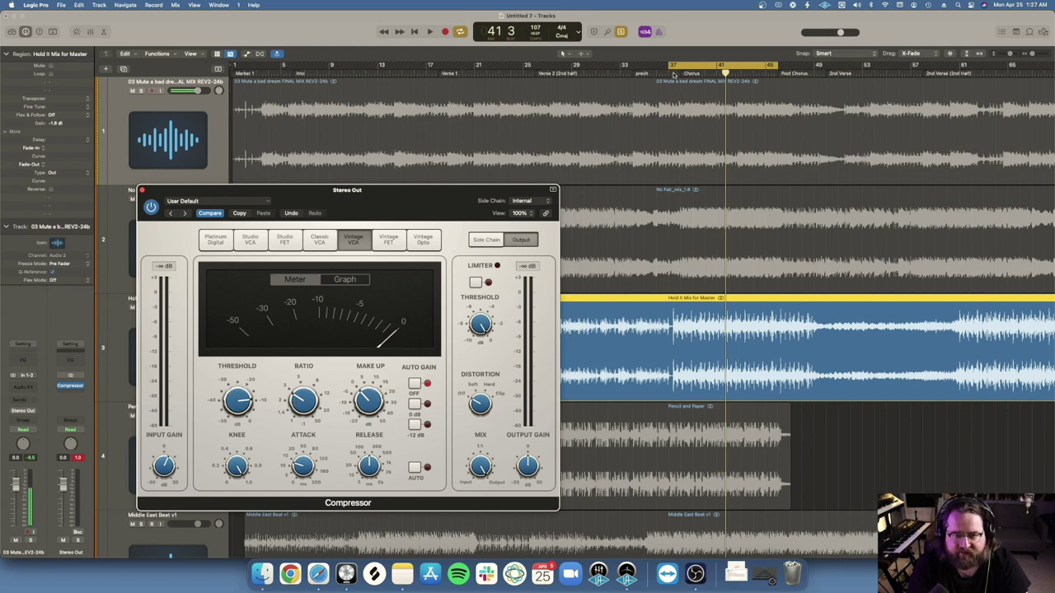
pyautogui.click(669, 76)
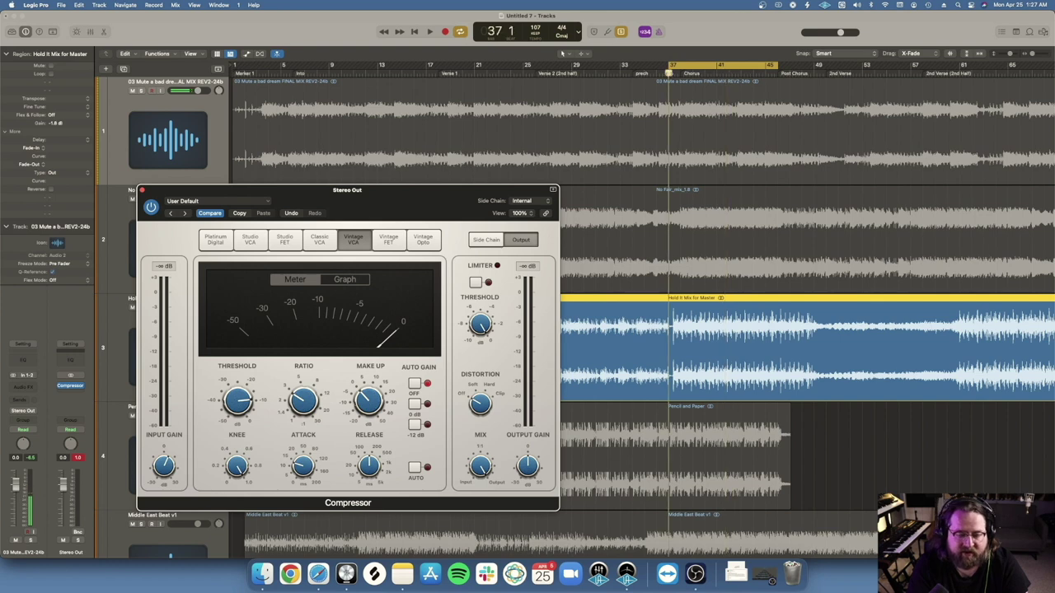
pyautogui.press('space')
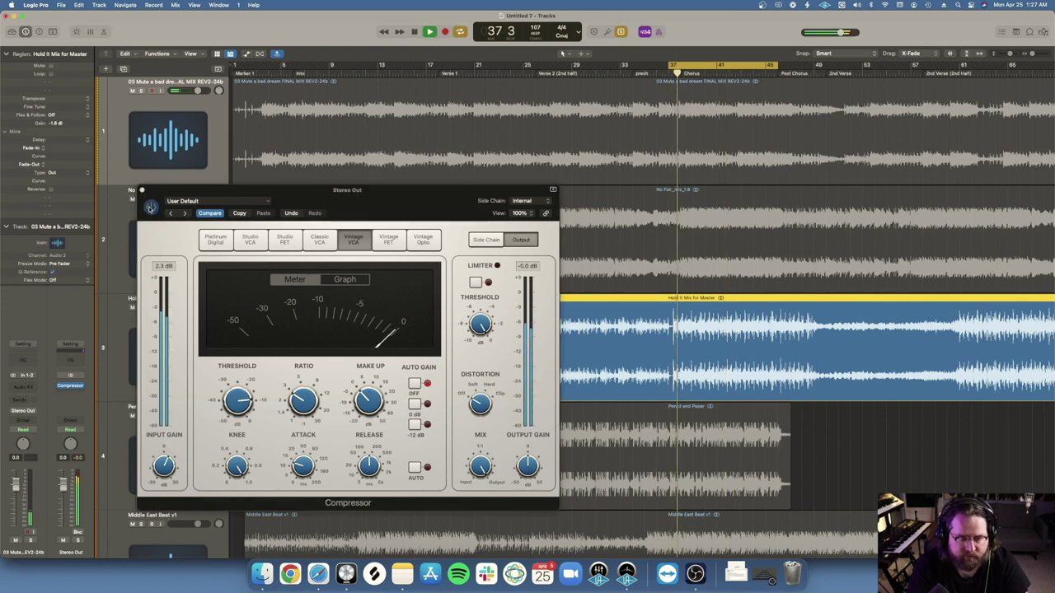
pyautogui.click(150, 207)
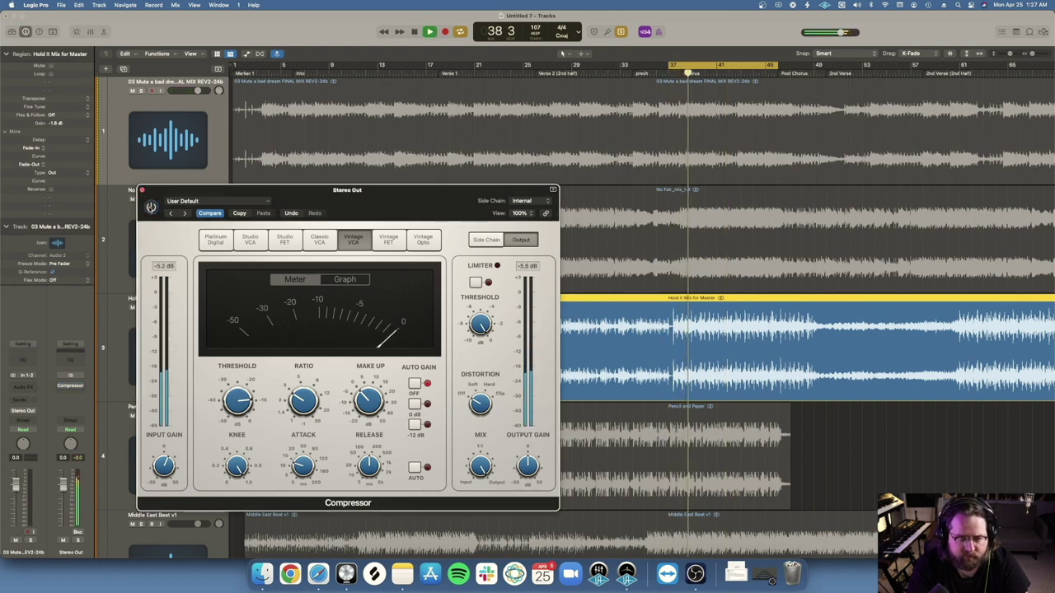
pyautogui.click(151, 207)
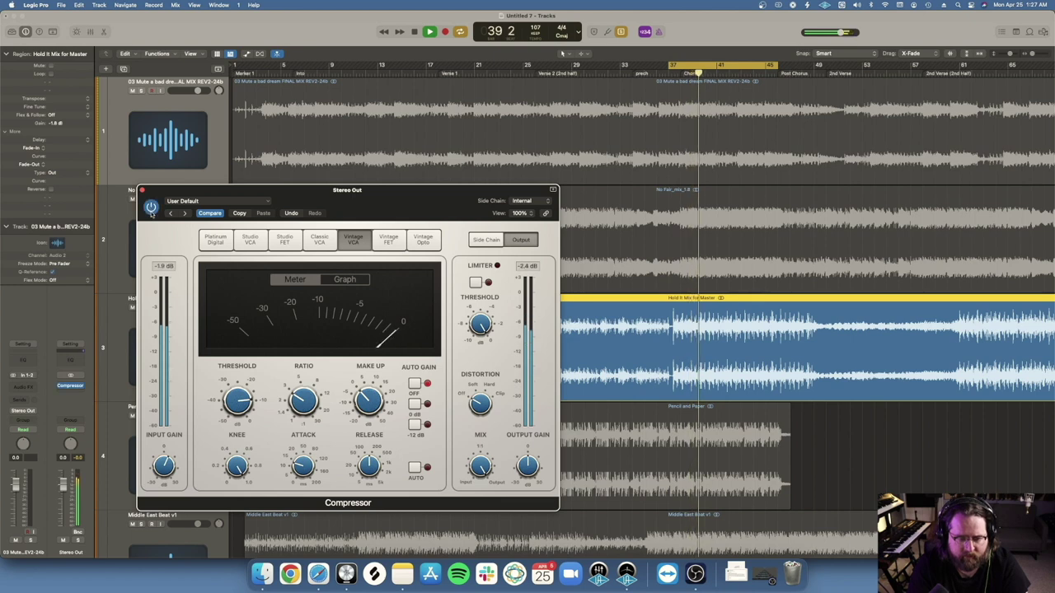
pyautogui.press('space')
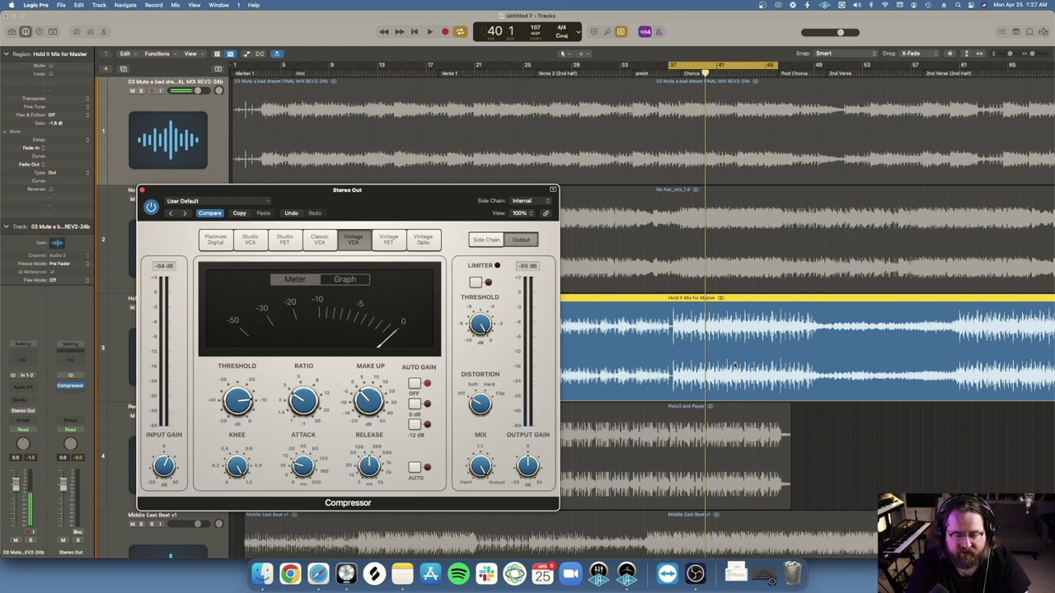
# Close the Compressor window and select the Pencil and Paper region on the fourth track
pyautogui.moveTo(401, 205); pyautogui.dragTo(407, 157)
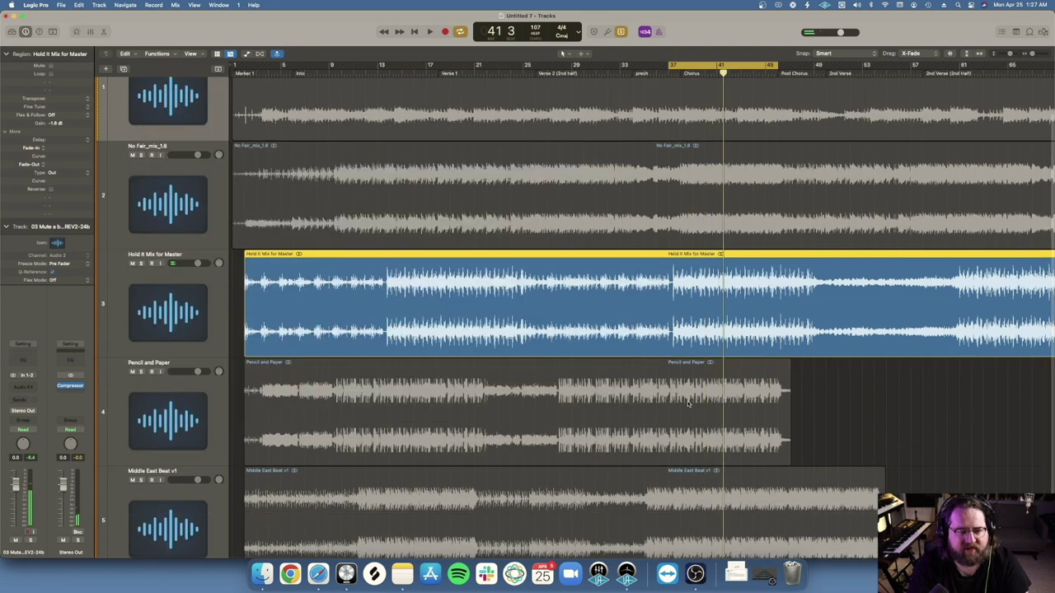
pyautogui.click(688, 402)
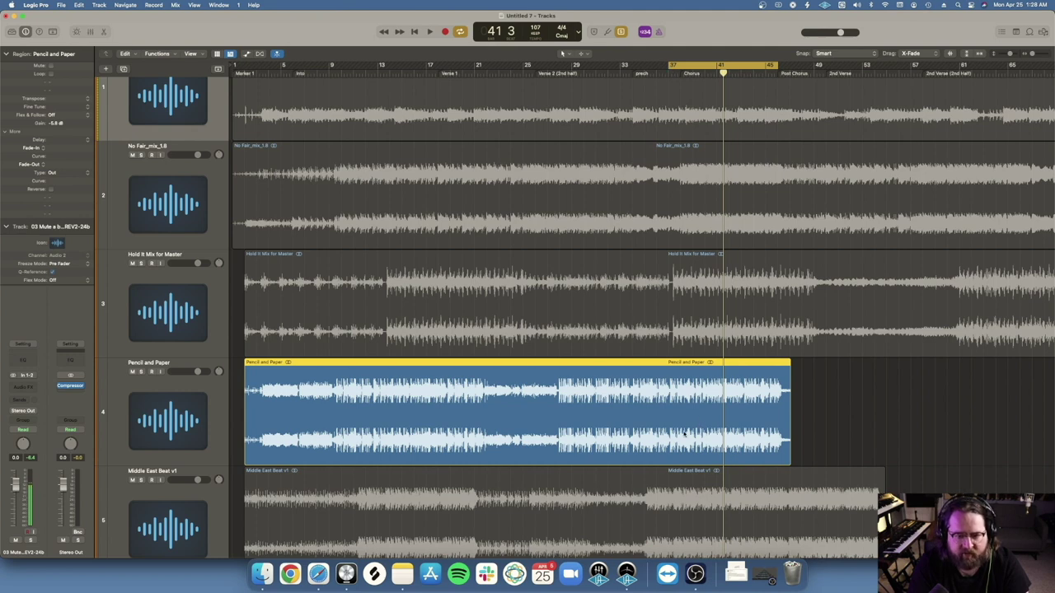
pyautogui.press('super+Right')
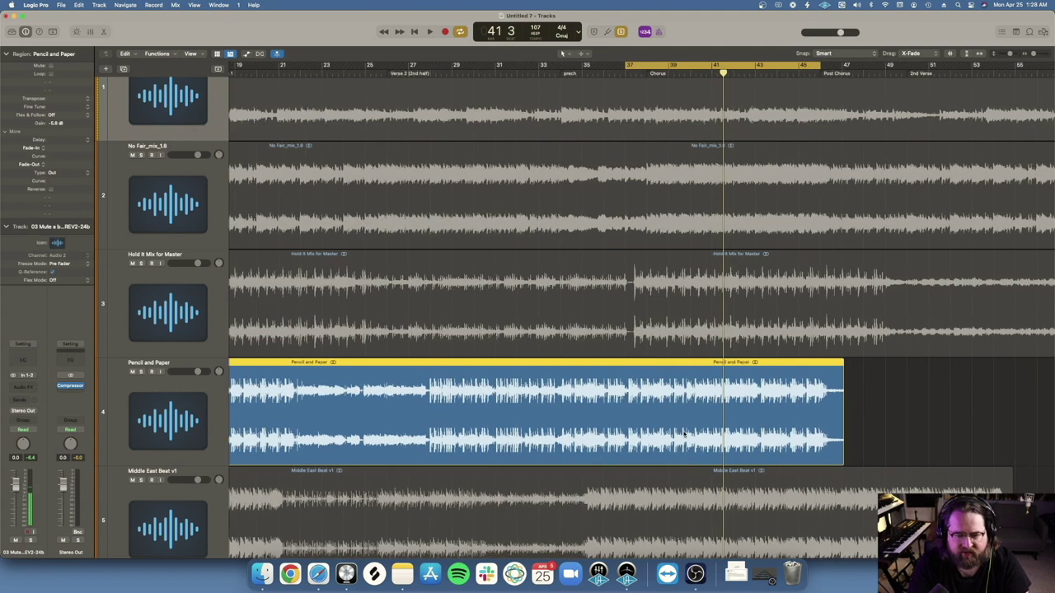
pyautogui.press('super+Right')
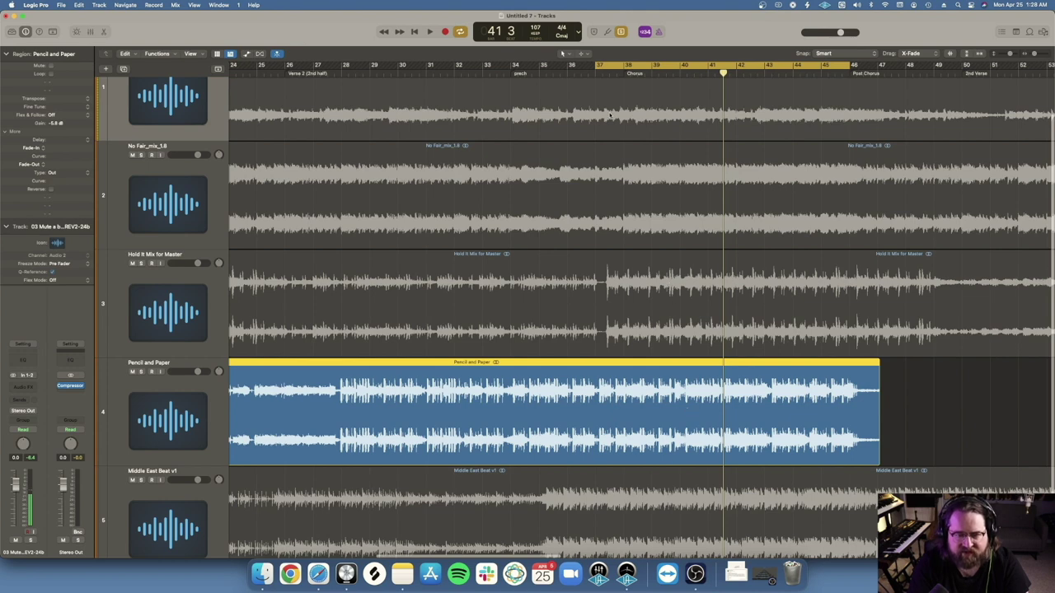
# Audition the Pencil and Paper chorus from bar 37 with the compressor bypassed, stopping playback near bar 45
pyautogui.click(595, 68)
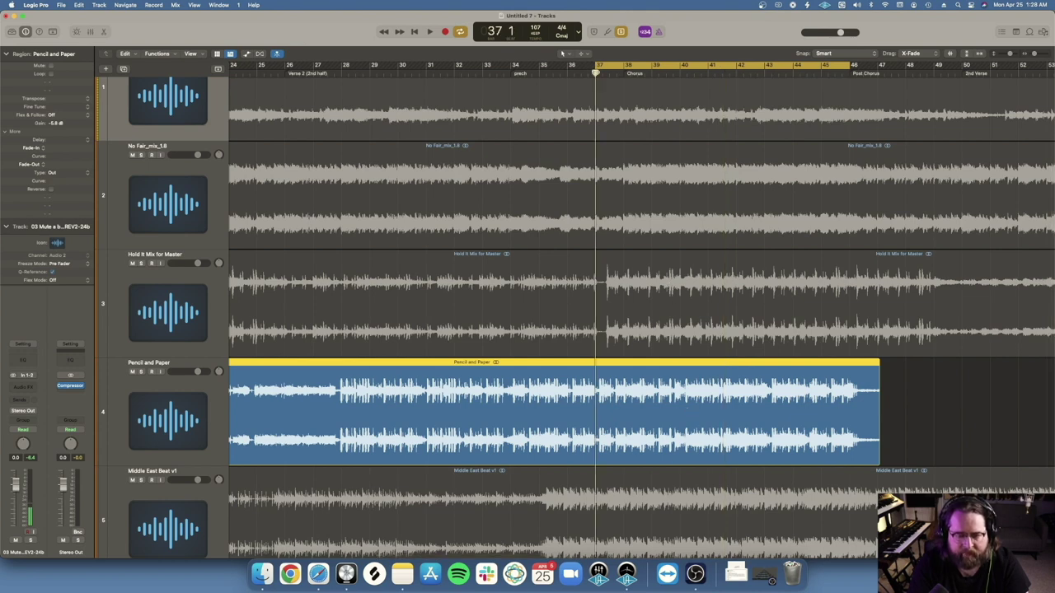
pyautogui.press('super+Left')
pyautogui.press('space')
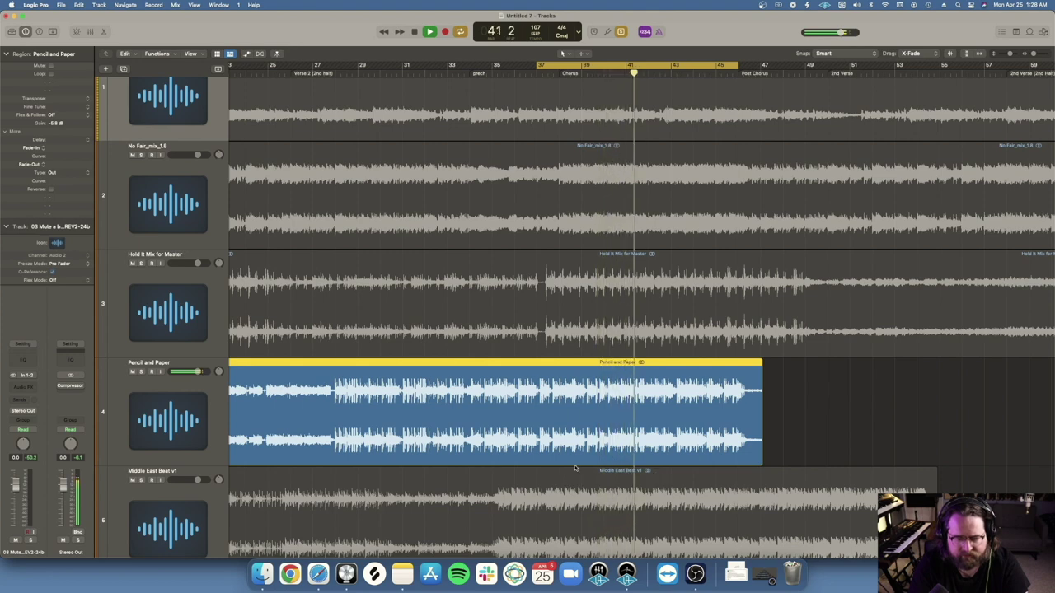
pyautogui.hscroll(-1, 576, 466)
pyautogui.hscroll(-1, 576, 466)
pyautogui.hscroll(-1, 576, 466)
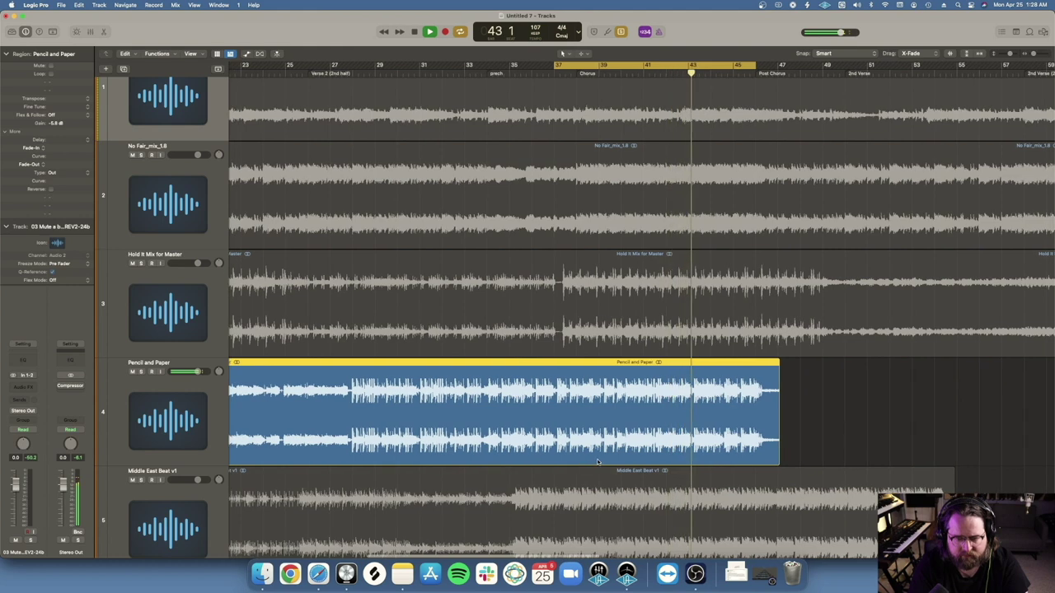
pyautogui.scroll(-3, 608, 454)
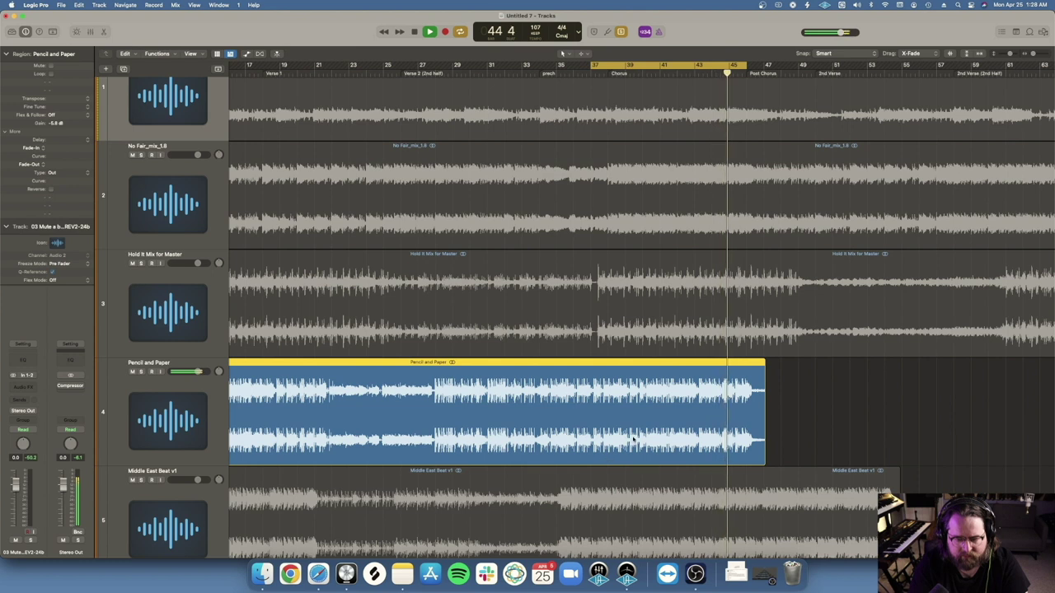
pyautogui.press('space')
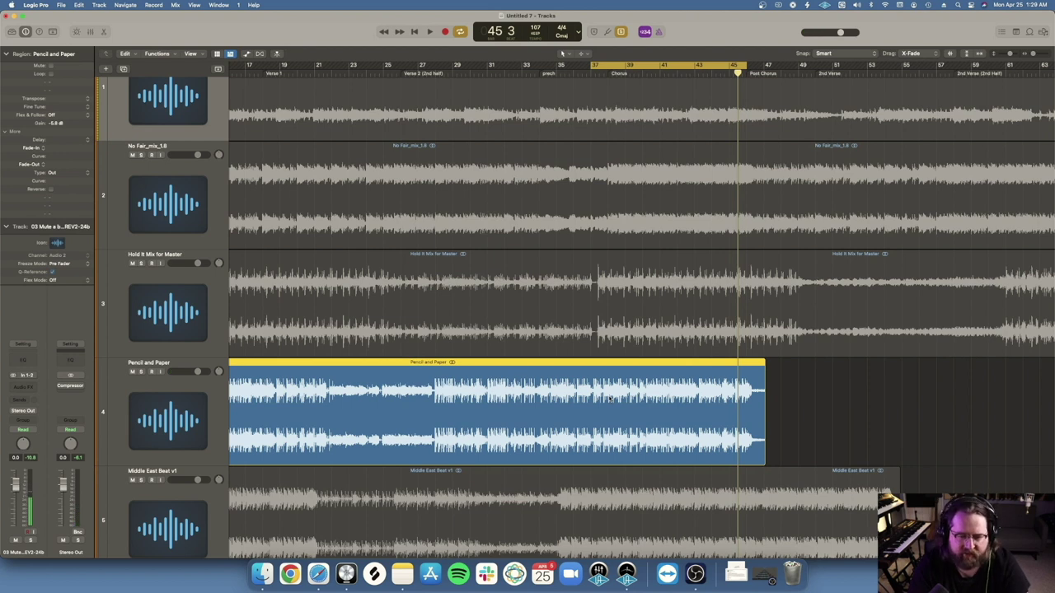
# Reopen the Compressor on the stereo output, move its window lower over the tracks, and set its ratio to 2.4:1
pyautogui.click(70, 386)
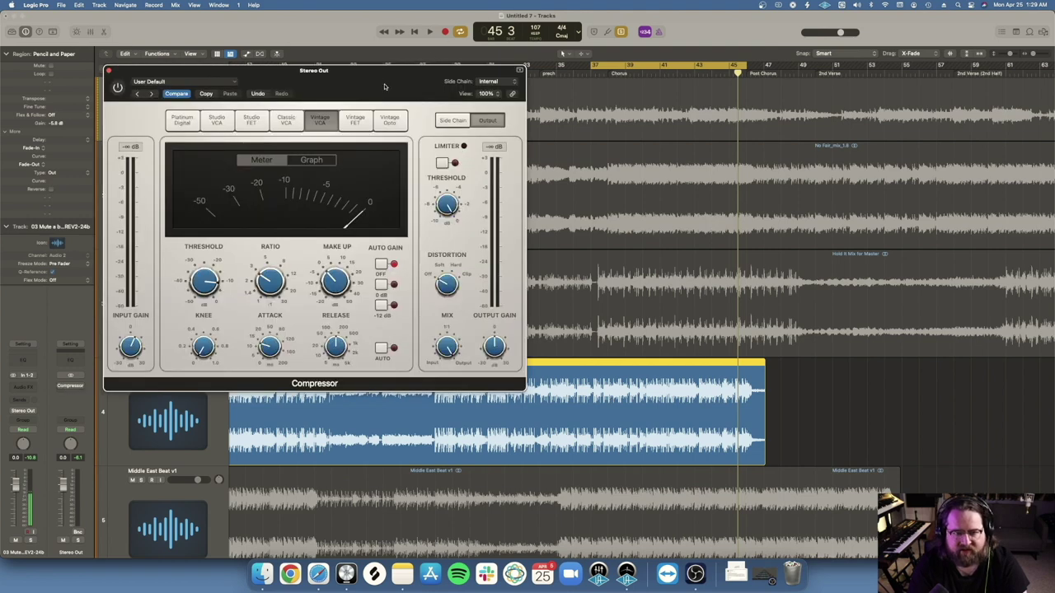
pyautogui.moveTo(383, 84); pyautogui.dragTo(409, 212)
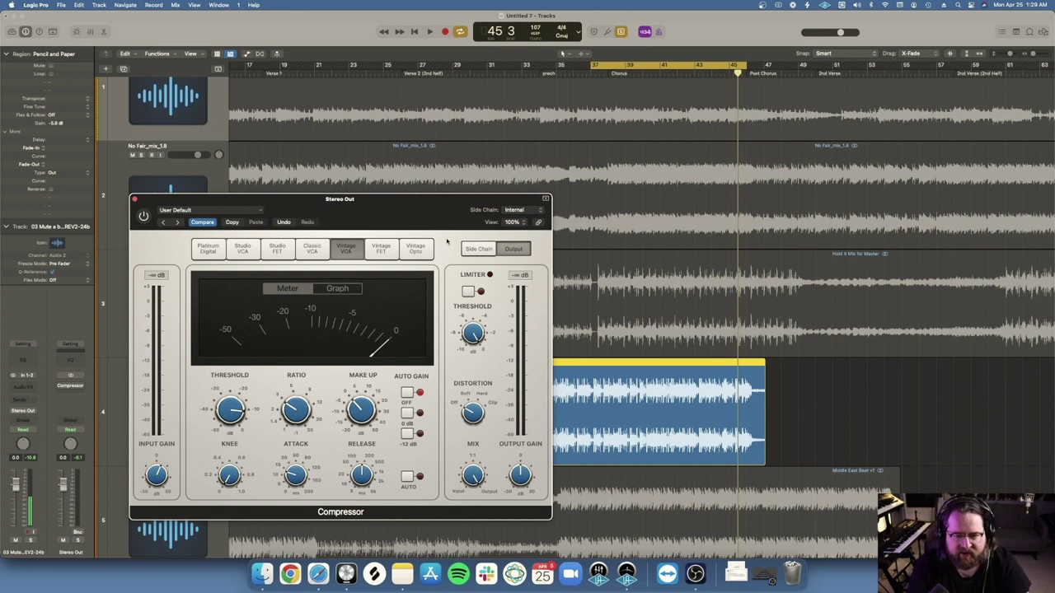
pyautogui.moveTo(351, 399)
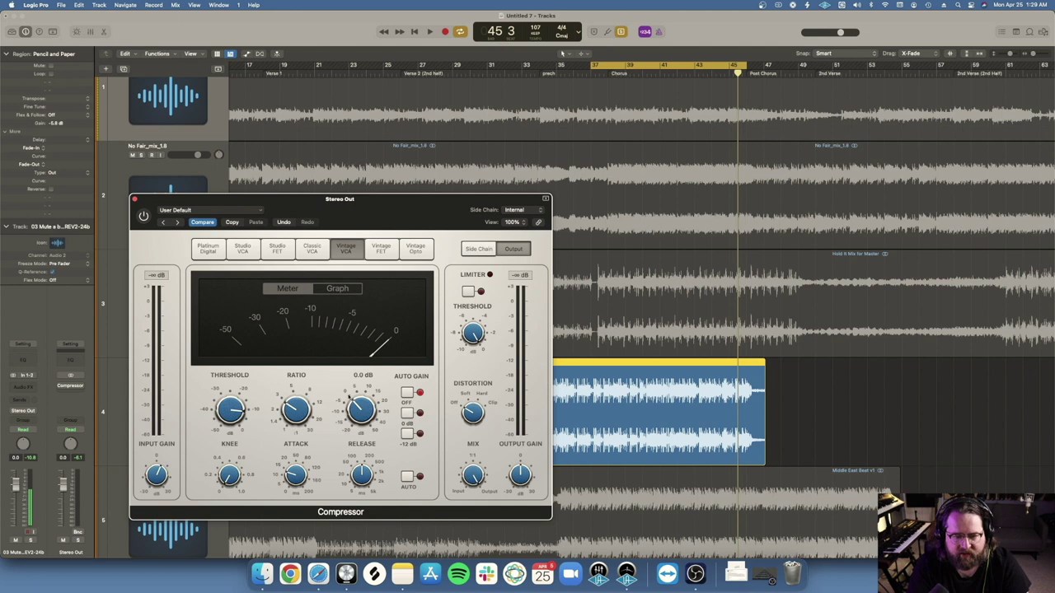
pyautogui.moveTo(320, 391)
pyautogui.moveTo(291, 406); pyautogui.dragTo(293, 412)
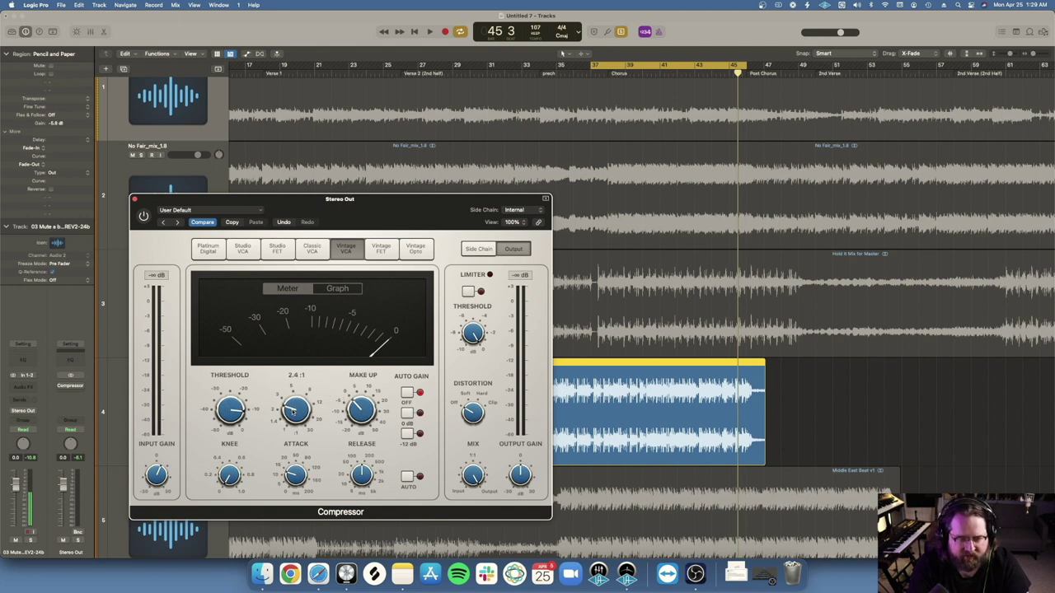
# Readjust the compressor's attack for the Pencil and Paper mix, ending on a longer attack time
pyautogui.moveTo(297, 476)
pyautogui.moveTo(297, 476)
pyautogui.mouseDown()
pyautogui.moveTo(291, 466)
pyautogui.moveTo(286, 476)
pyautogui.mouseUp()
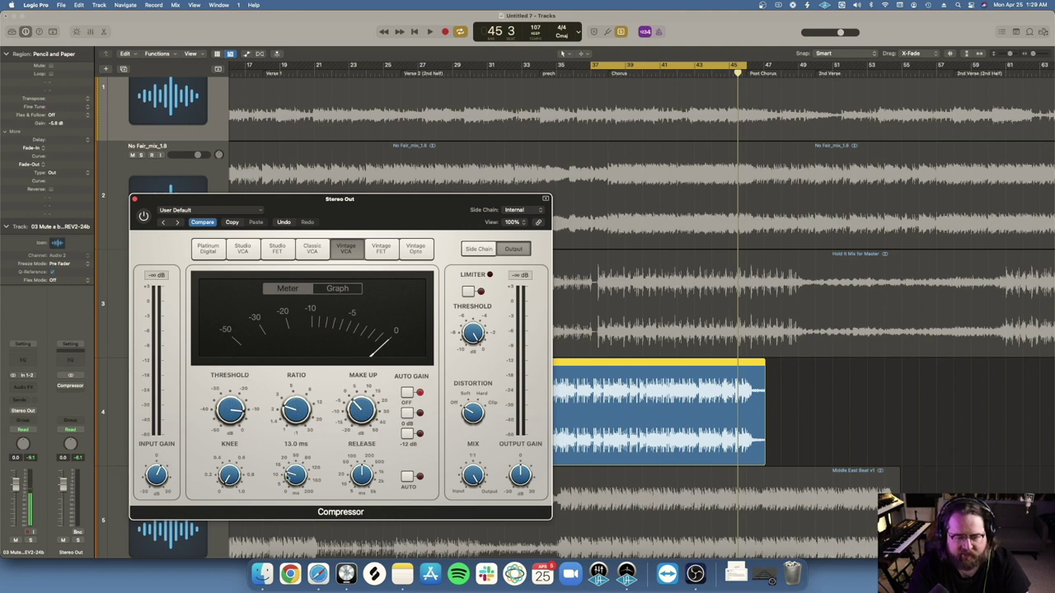
pyautogui.moveTo(290, 480); pyautogui.dragTo(292, 467)
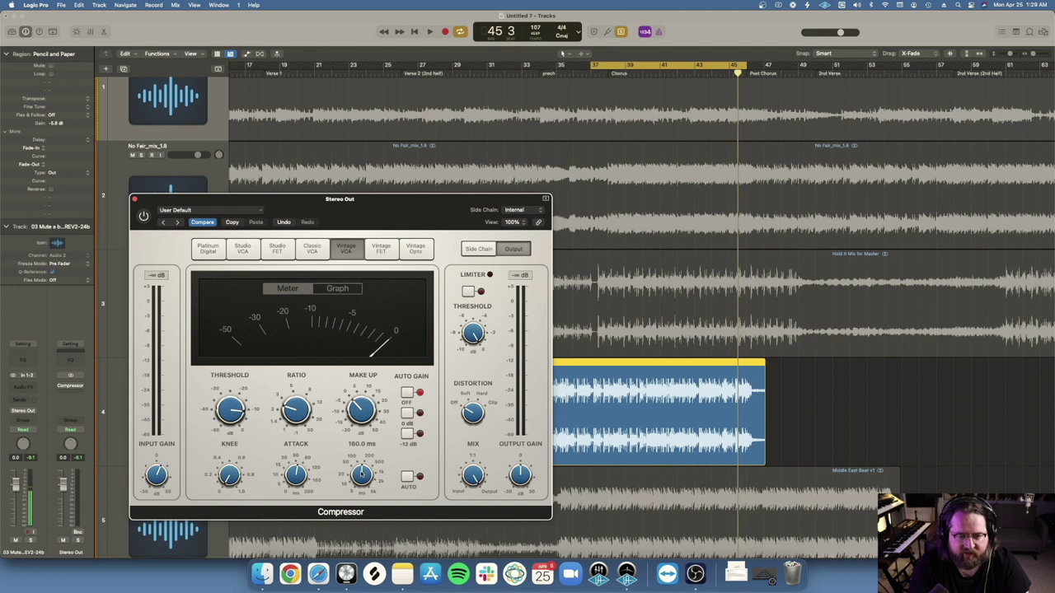
# Play the Pencil and Paper chorus from bar 37 with the compressor enabled and compare attack times of 8 ms and 116 ms
pyautogui.doubleClick(589, 76)
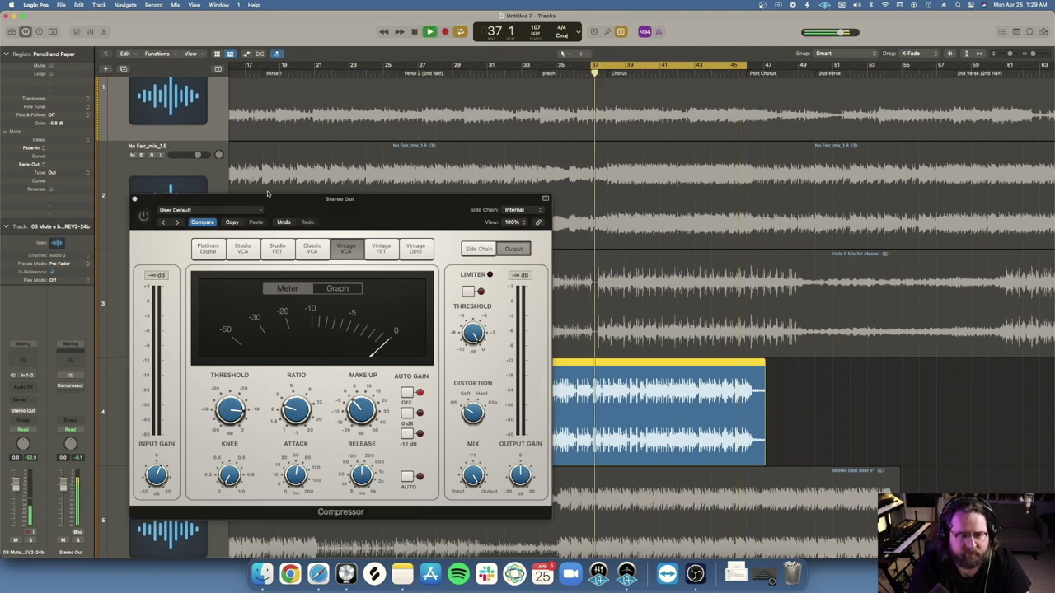
pyautogui.click(142, 216)
pyautogui.moveTo(295, 475)
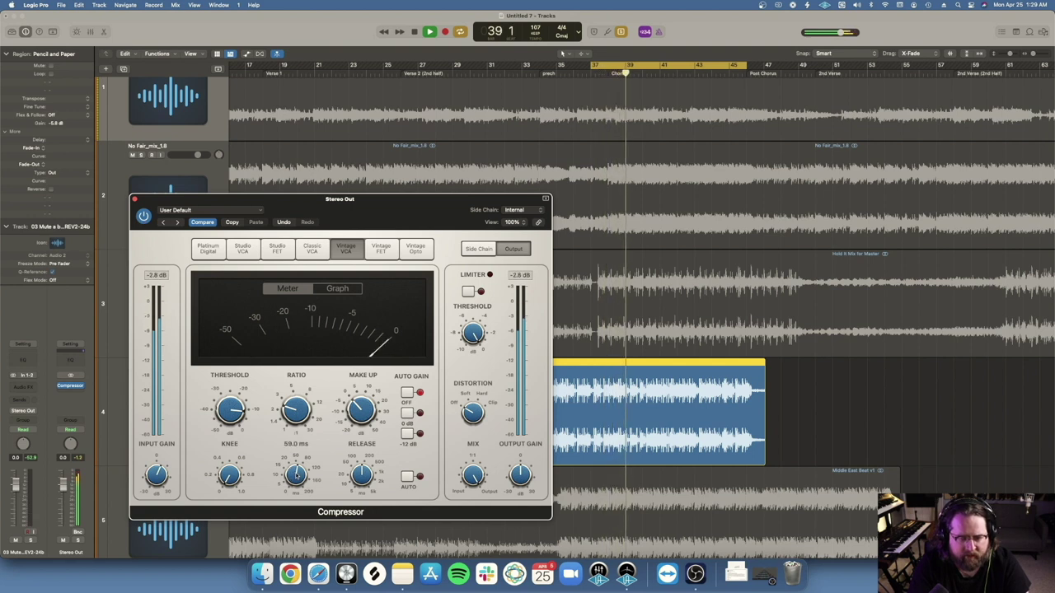
pyautogui.moveTo(296, 472); pyautogui.dragTo(280, 500)
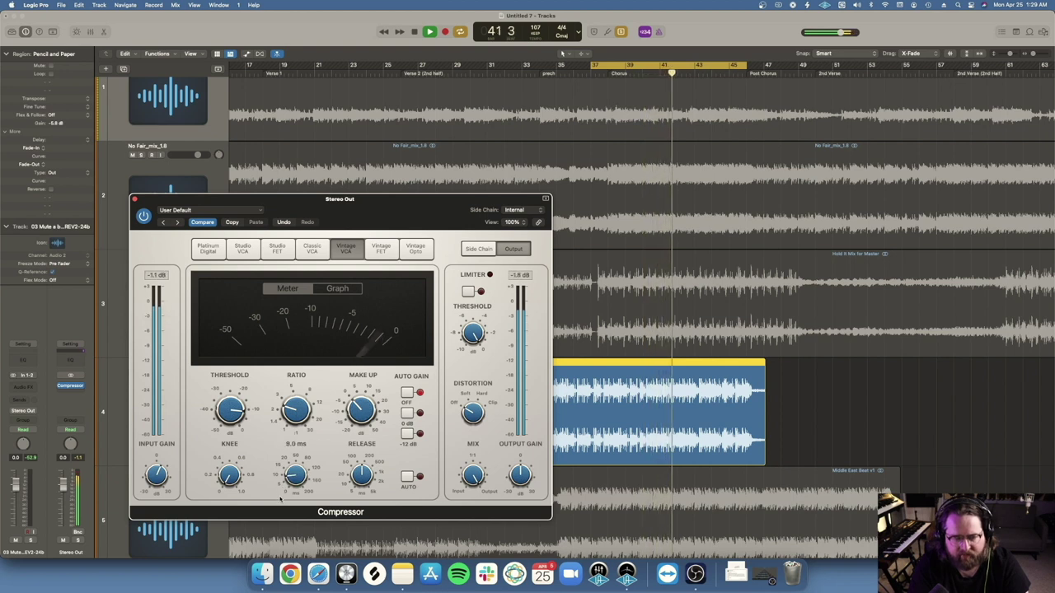
pyautogui.moveTo(280, 500); pyautogui.dragTo(284, 457)
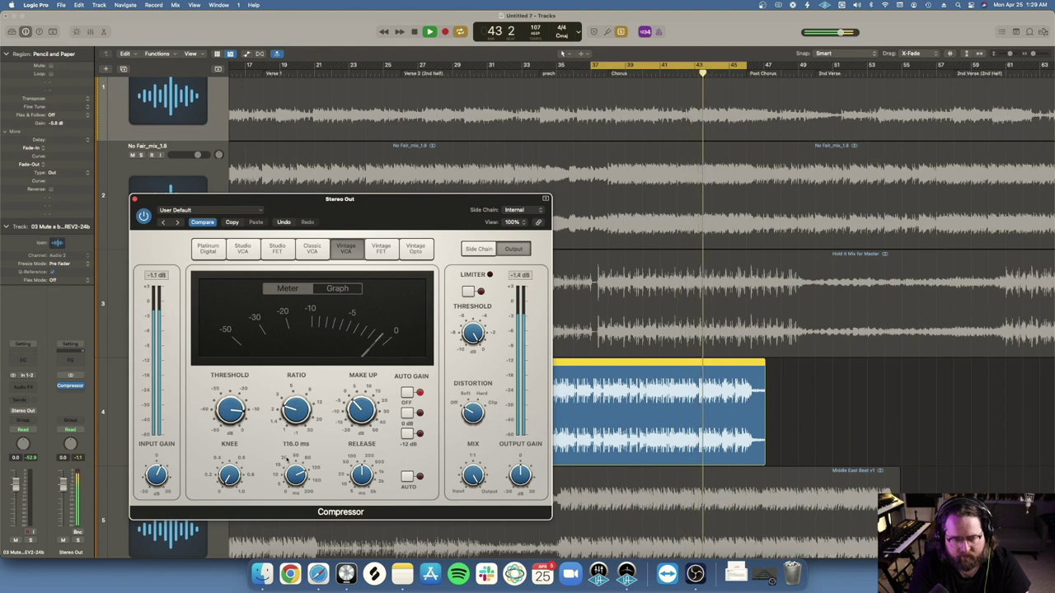
# Shorten the compressor's release to 100 ms and bring its attack to about 47 ms
pyautogui.moveTo(357, 466); pyautogui.dragTo(358, 482)
pyautogui.moveTo(296, 474); pyautogui.dragTo(295, 444)
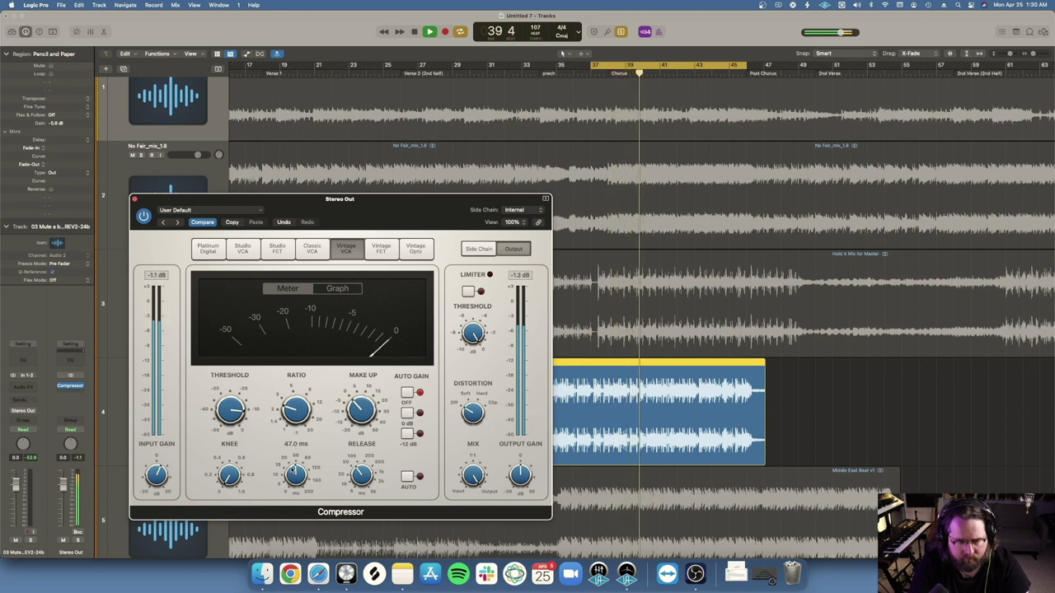
pyautogui.moveTo(294, 471); pyautogui.dragTo(292, 469)
# Lower the compressor's threshold to -12.5 dB and nudge the attack slightly longer for the Pencil and Paper mix
pyautogui.moveTo(220, 409); pyautogui.dragTo(219, 413)
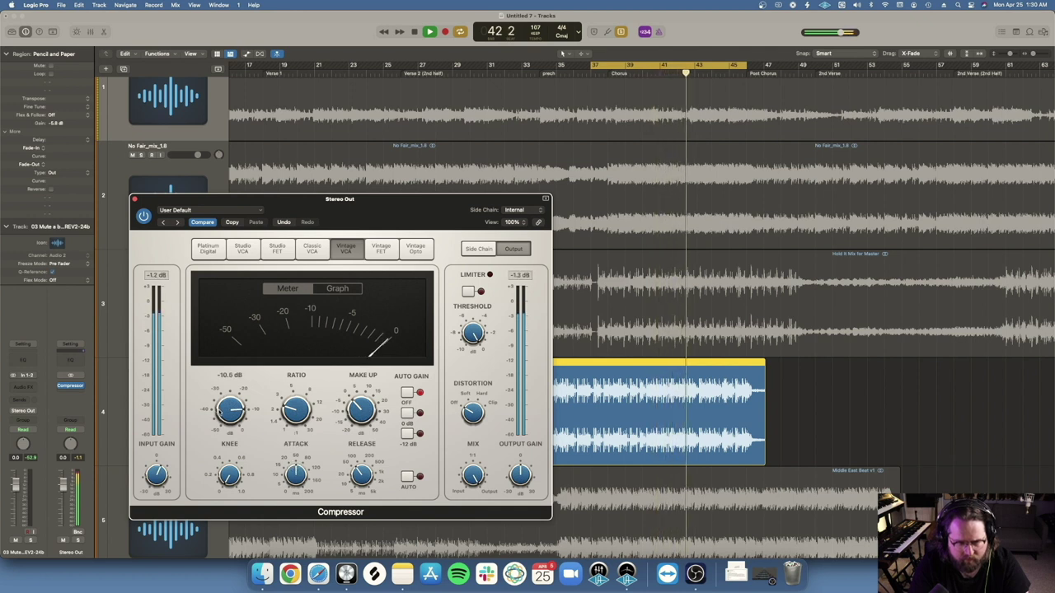
pyautogui.moveTo(221, 410); pyautogui.dragTo(221, 415)
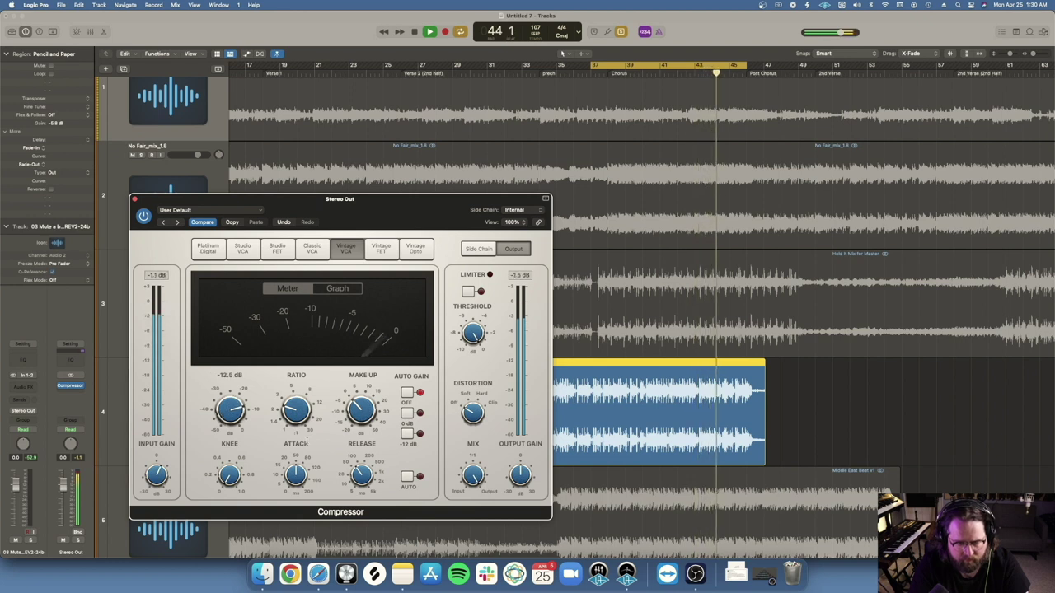
pyautogui.moveTo(295, 472)
pyautogui.moveTo(295, 471); pyautogui.dragTo(295, 468)
pyautogui.moveTo(361, 472)
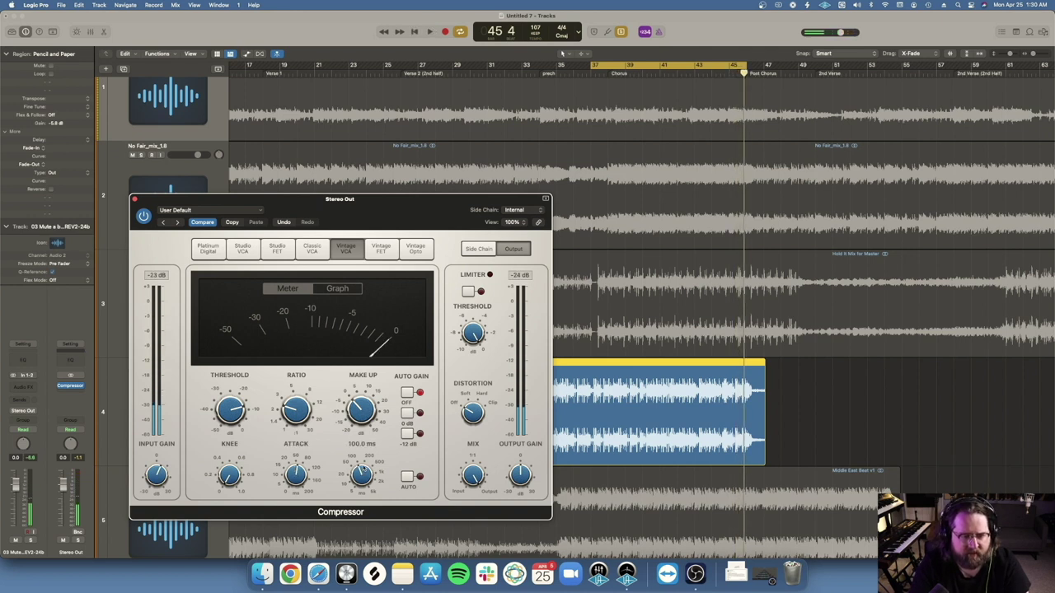
# Audition the Pencil and Paper chorus from bar 37 with the compressor bypassed, stop playback, and close the Compressor window
pyautogui.click(592, 74)
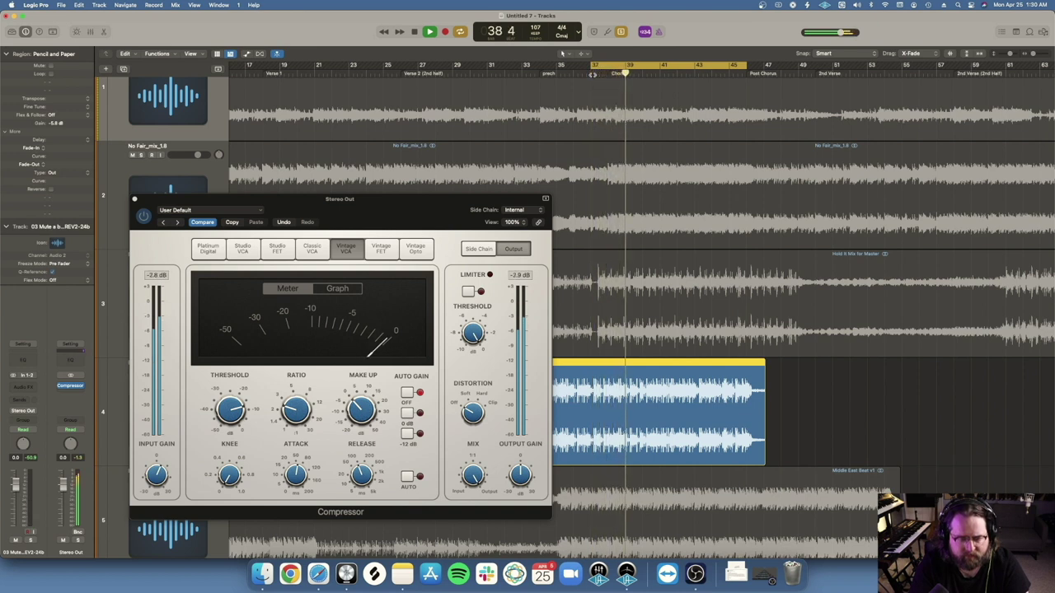
pyautogui.press('space')
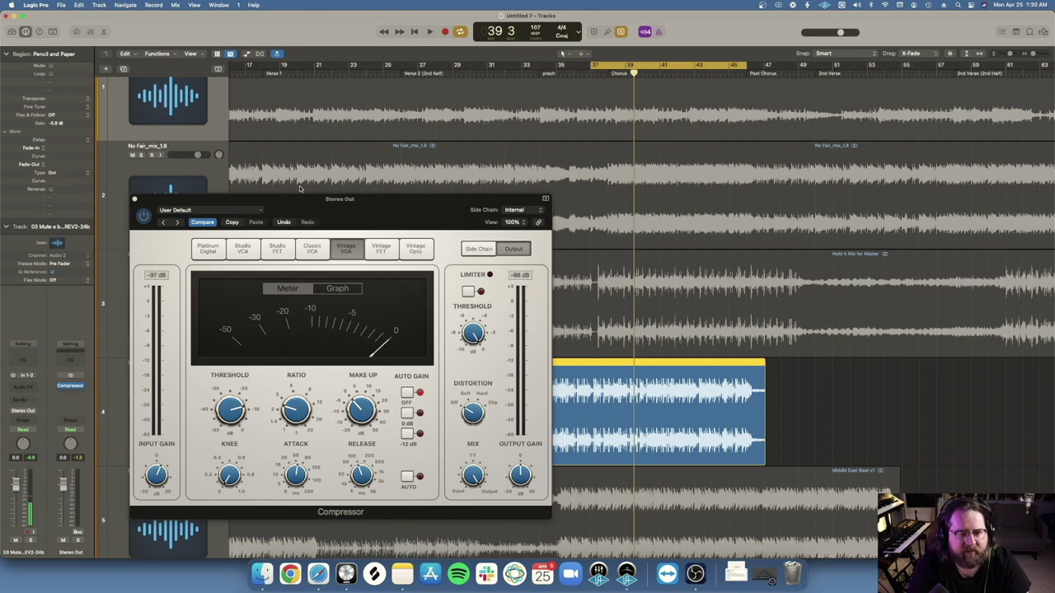
pyautogui.click(136, 200)
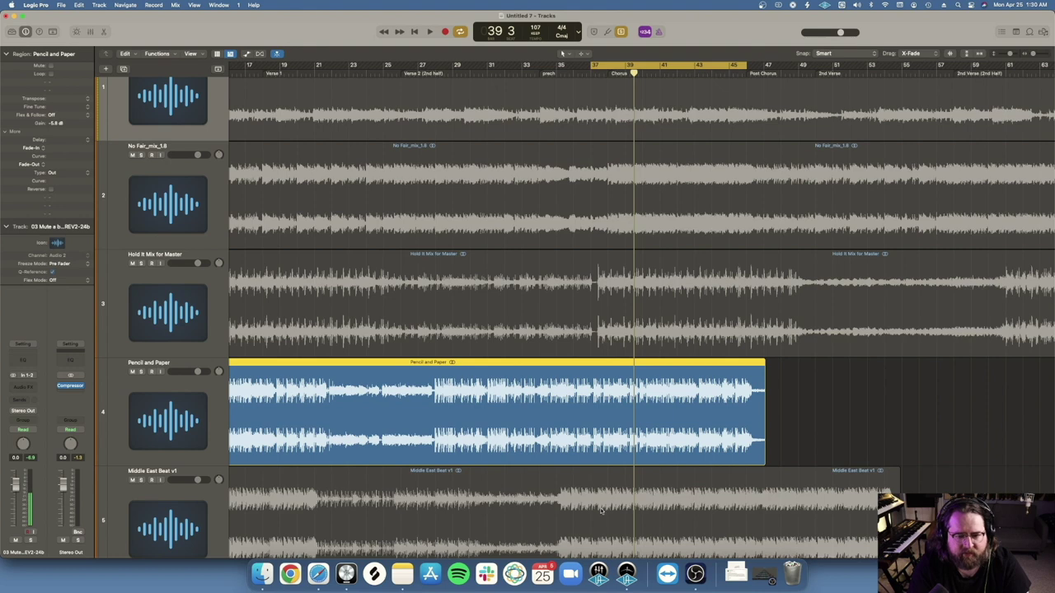
# Select the Middle East Beat v1 region on the fifth track and reopen the stereo output's Compressor, moving its window clear of the region's chorus
pyautogui.click(608, 506)
pyautogui.scroll(-5, 654, 382)
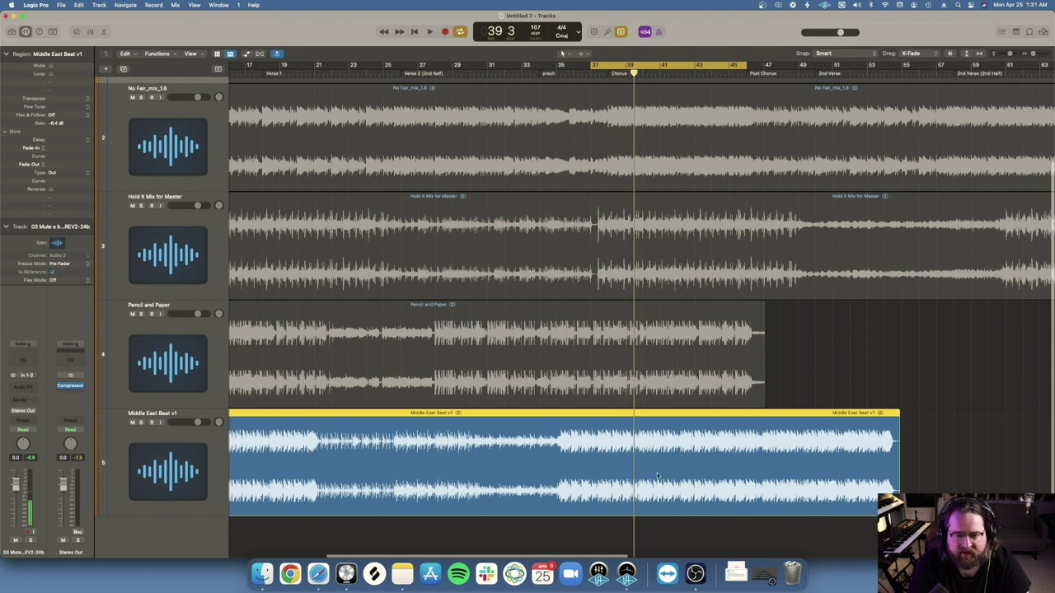
pyautogui.click(71, 387)
pyautogui.moveTo(402, 223); pyautogui.dragTo(346, 144)
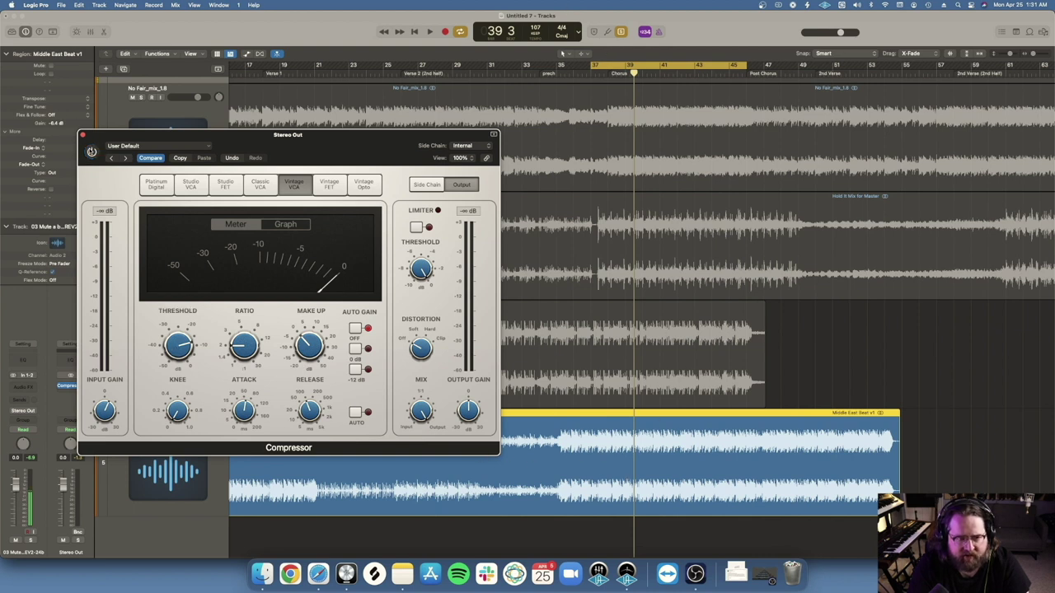
# Audition the Middle East Beat v1 mix from bar 37 with the compressor bypassed, stopping playback near bar 45
pyautogui.click(590, 75)
pyautogui.press('space')
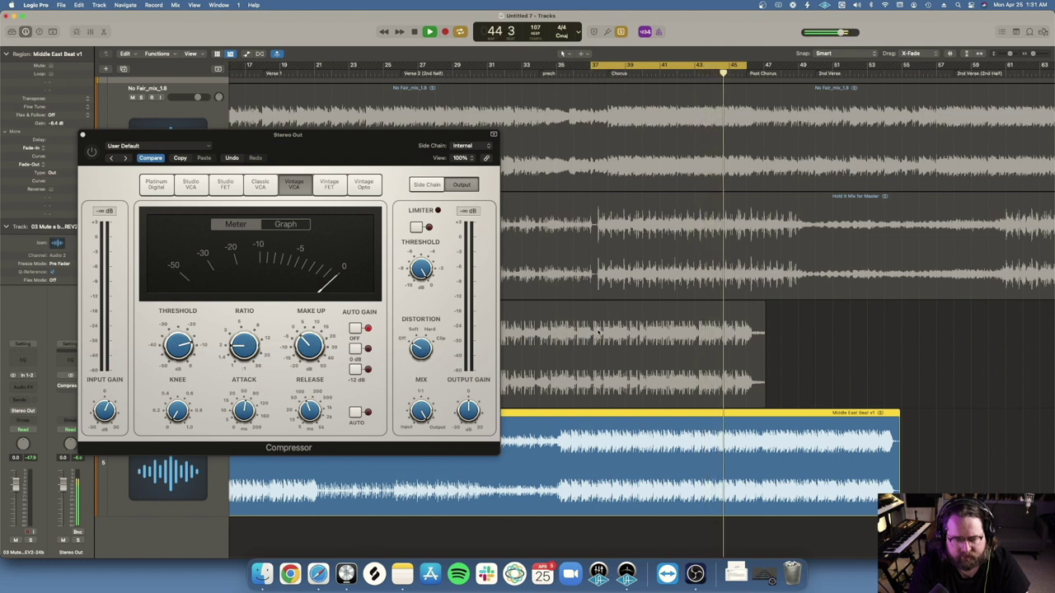
pyautogui.press('space')
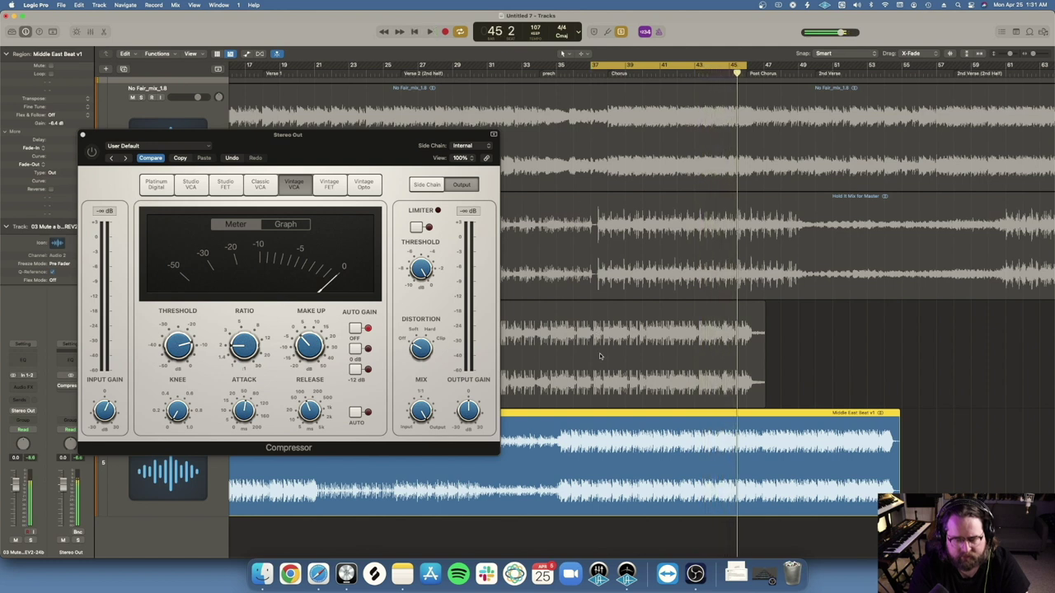
pyautogui.scroll(2, 594, 280)
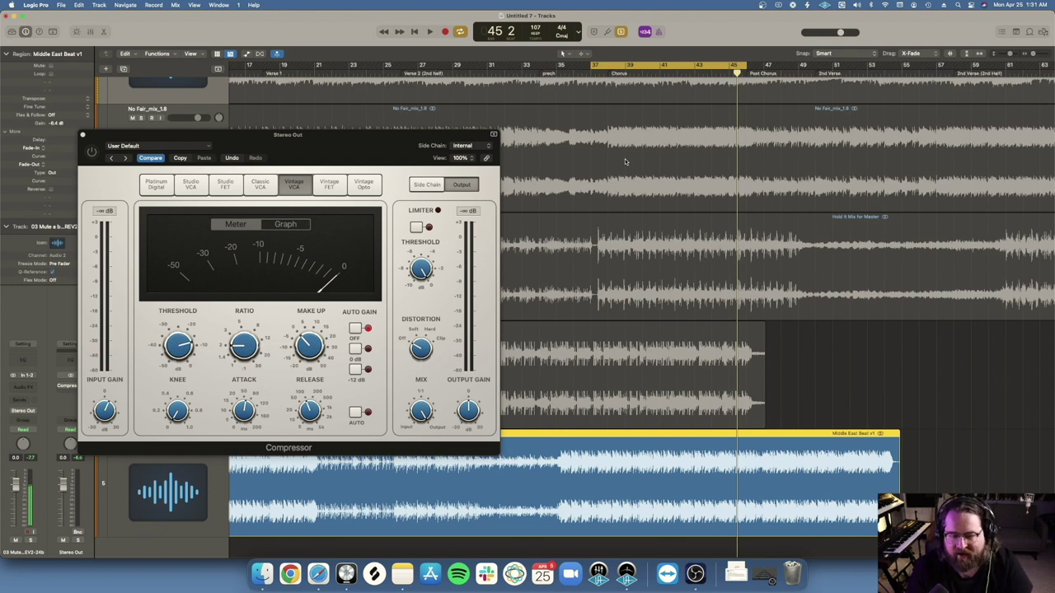
# Set the attack to 68 ms, and lower the threshold with the compressor enabled while Middle East Beat v1 plays from about bar 36
pyautogui.click(242, 412)
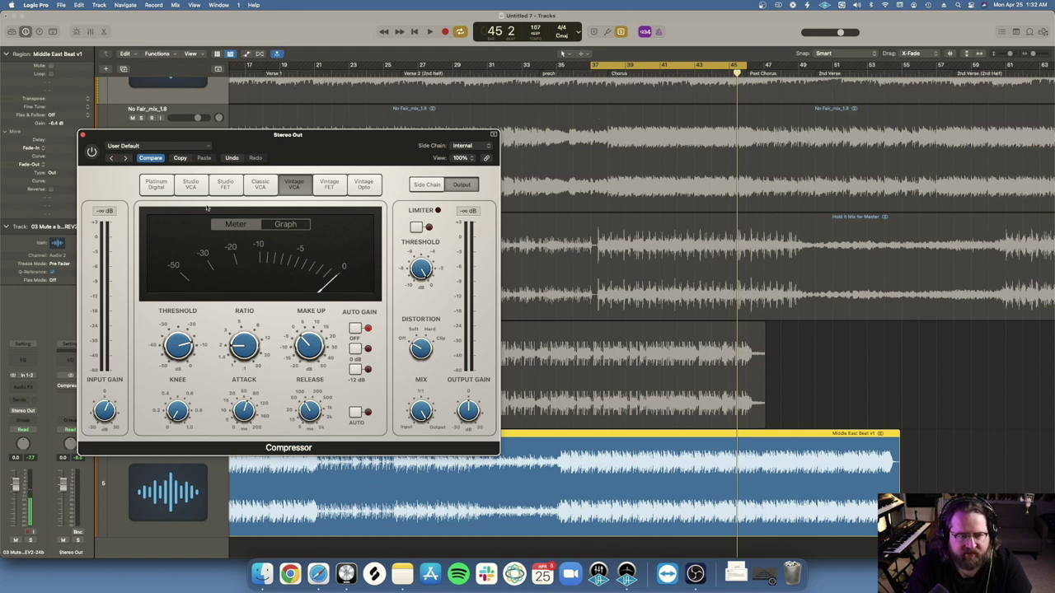
pyautogui.click(574, 71)
pyautogui.press('space')
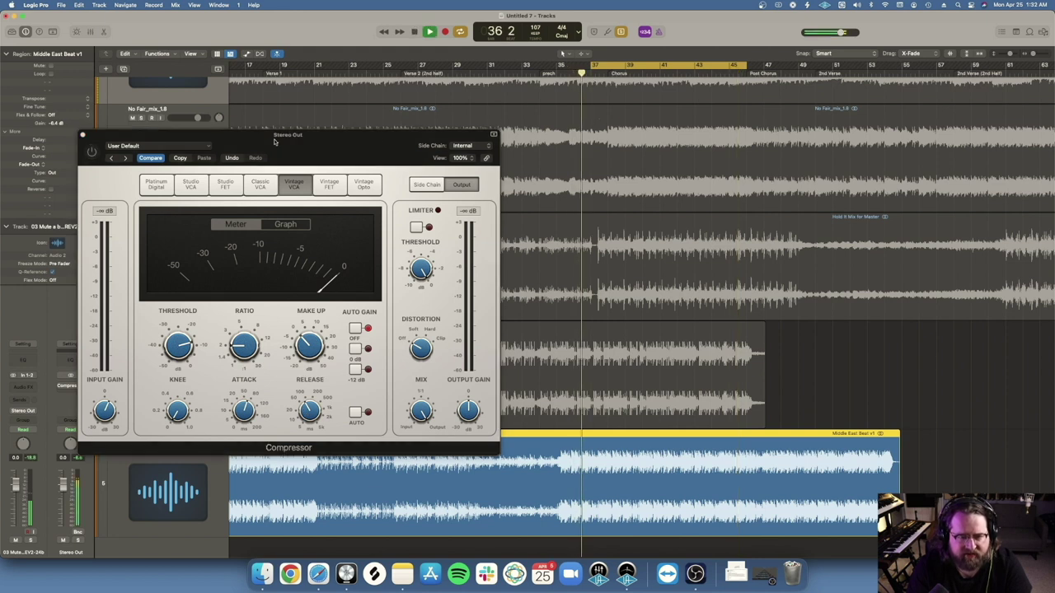
pyautogui.click(92, 154)
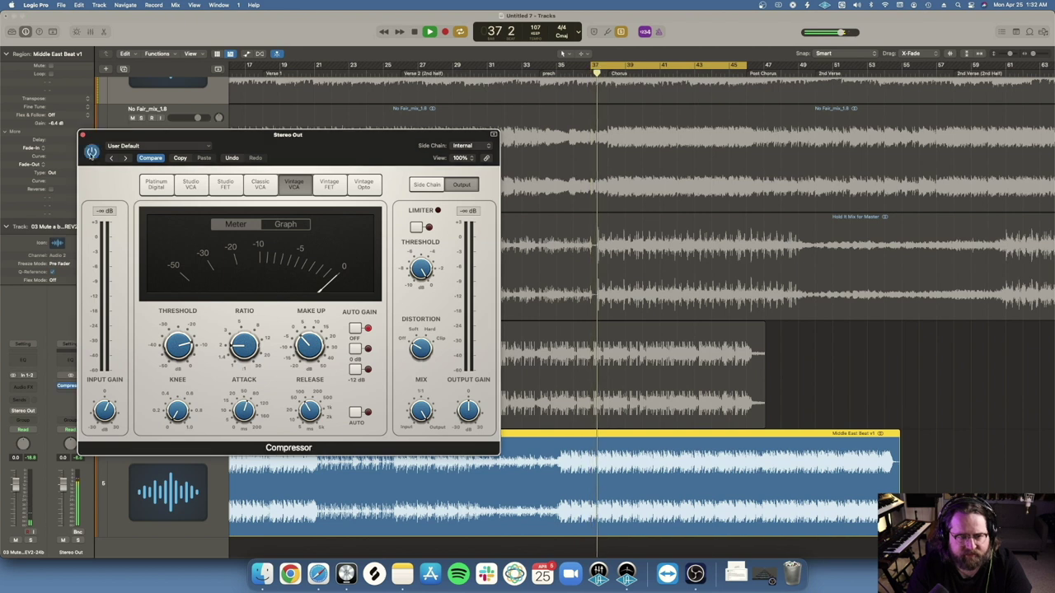
pyautogui.moveTo(337, 397)
pyautogui.moveTo(190, 350)
pyautogui.moveTo(178, 346); pyautogui.dragTo(178, 356)
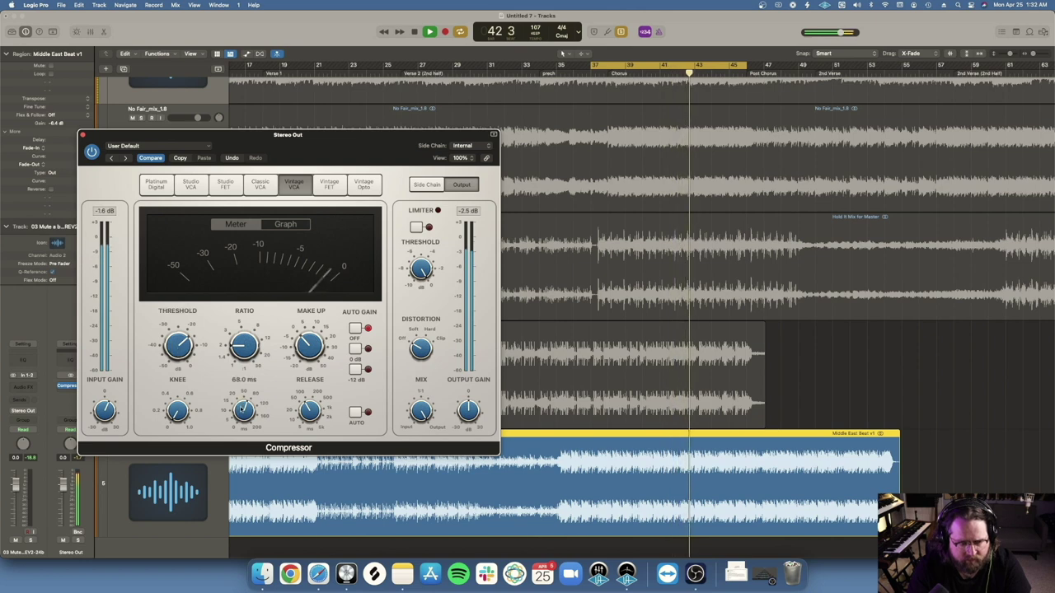
# Try a 0 ms attack and a 660 ms release on the Middle East Beat mix, ending on a longer attack and a 77 ms release
pyautogui.moveTo(243, 410); pyautogui.dragTo(238, 449)
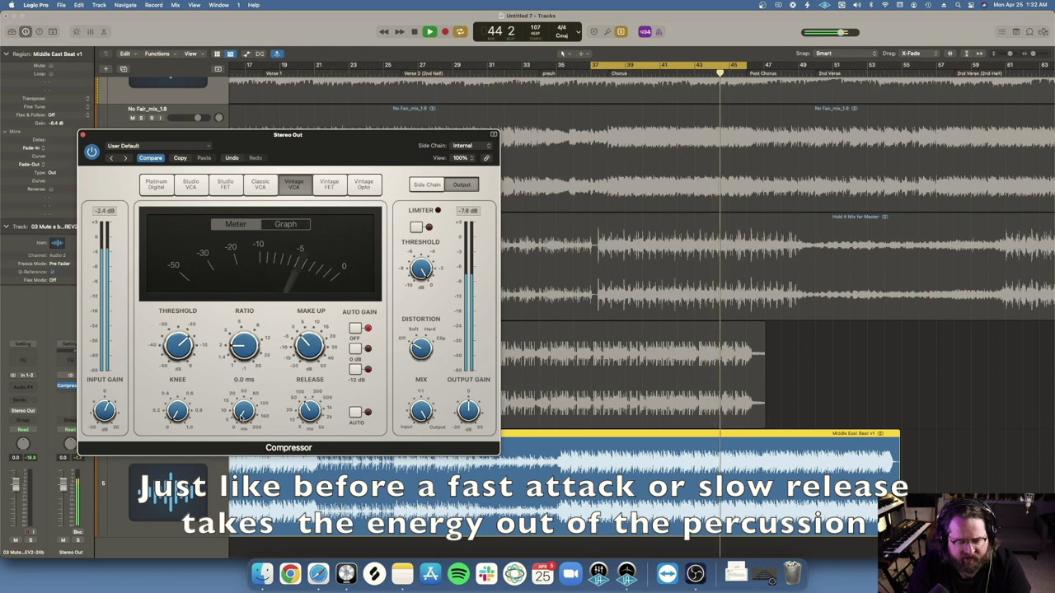
pyautogui.moveTo(239, 416); pyautogui.dragTo(233, 371)
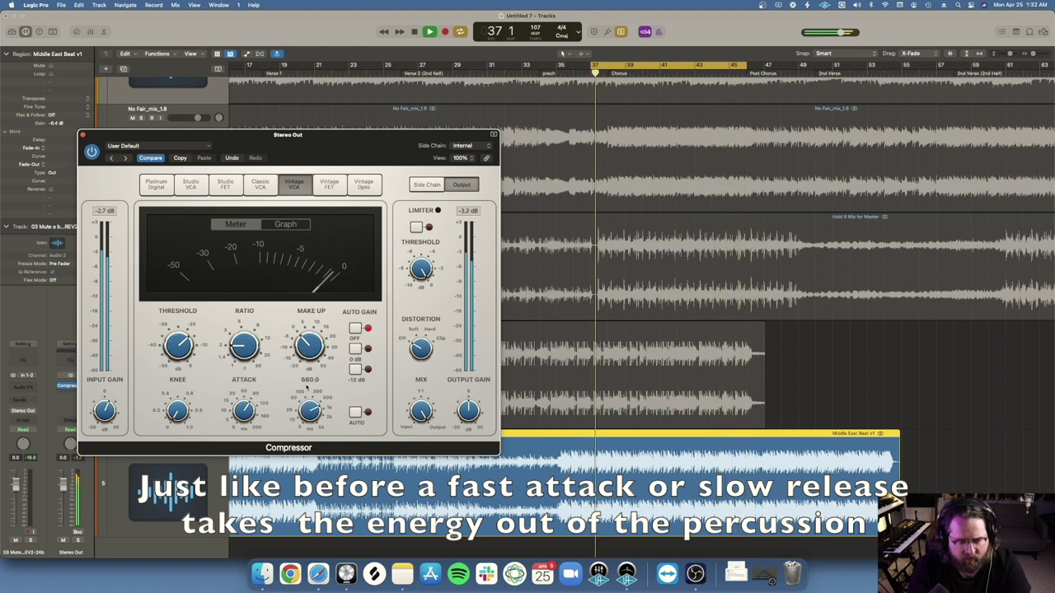
pyautogui.moveTo(306, 370); pyautogui.dragTo(304, 389)
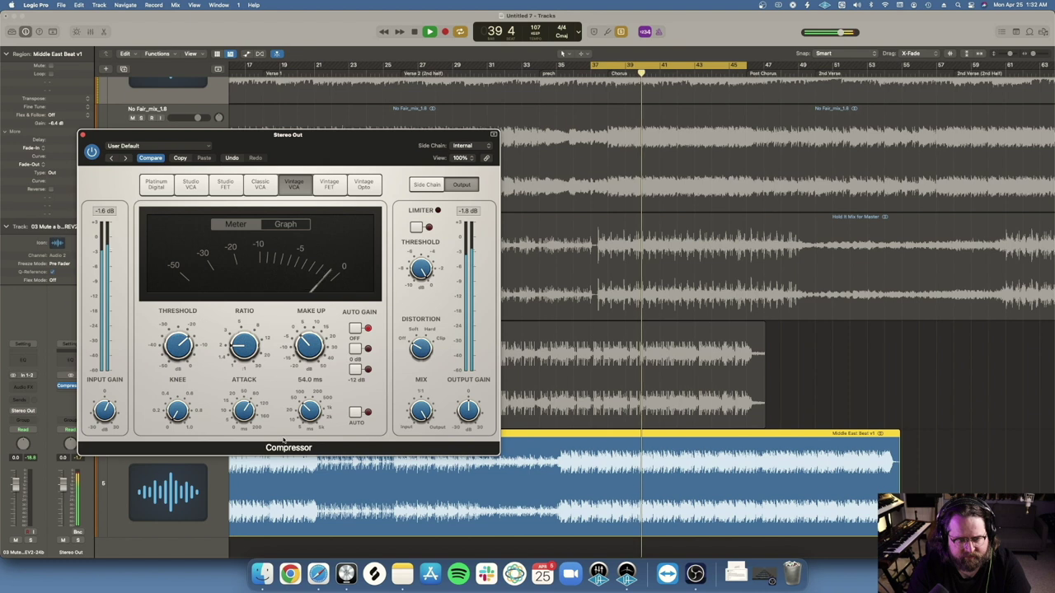
pyautogui.moveTo(304, 415); pyautogui.dragTo(302, 411)
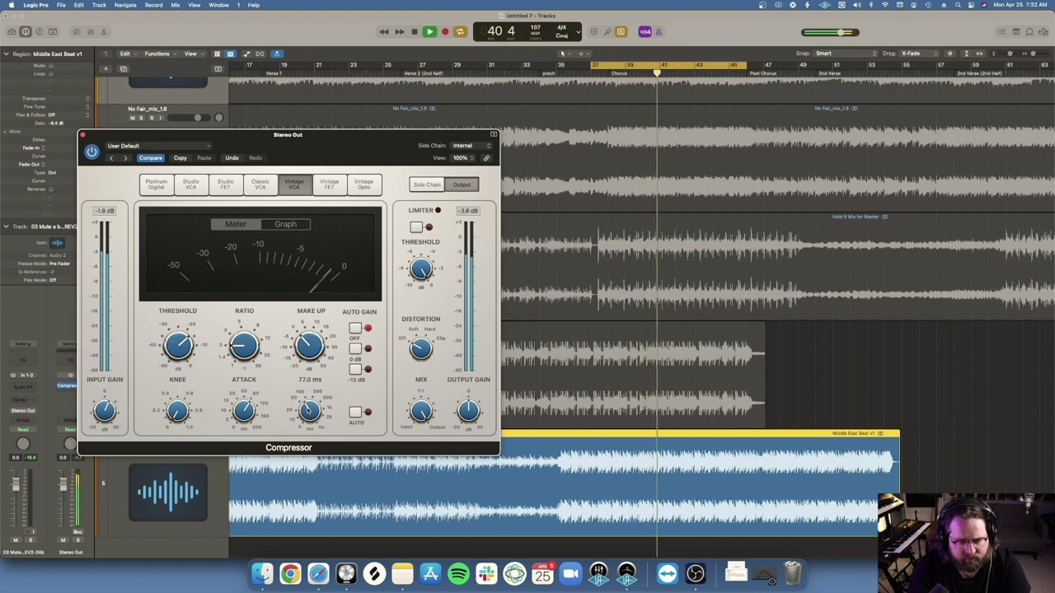
# Lower the compressor's threshold to -22 dB for the Middle East Beat mix
pyautogui.moveTo(174, 350)
pyautogui.moveTo(175, 355); pyautogui.dragTo(175, 357)
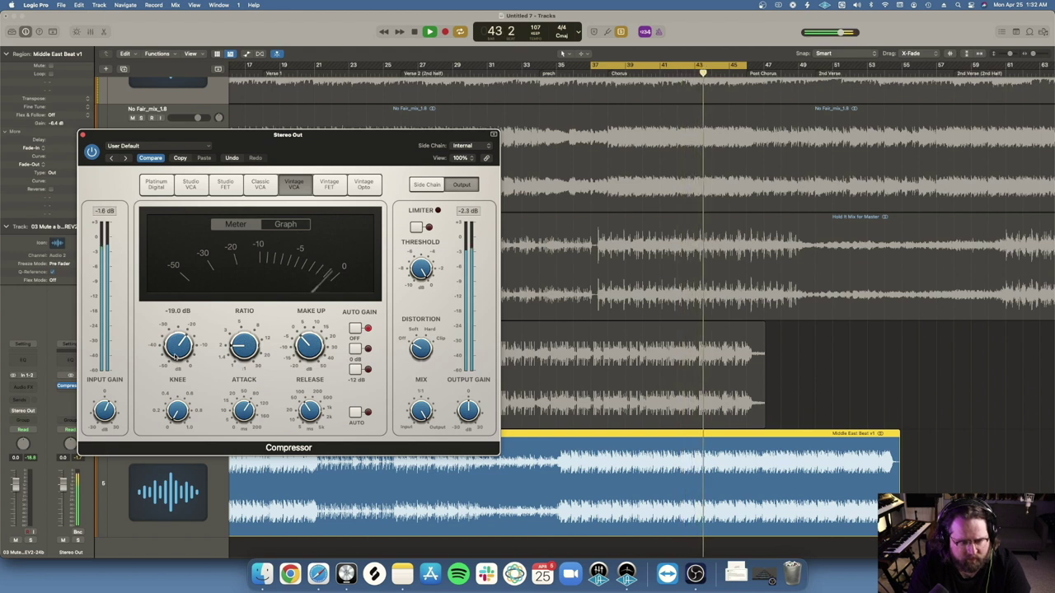
pyautogui.moveTo(174, 354); pyautogui.dragTo(178, 360)
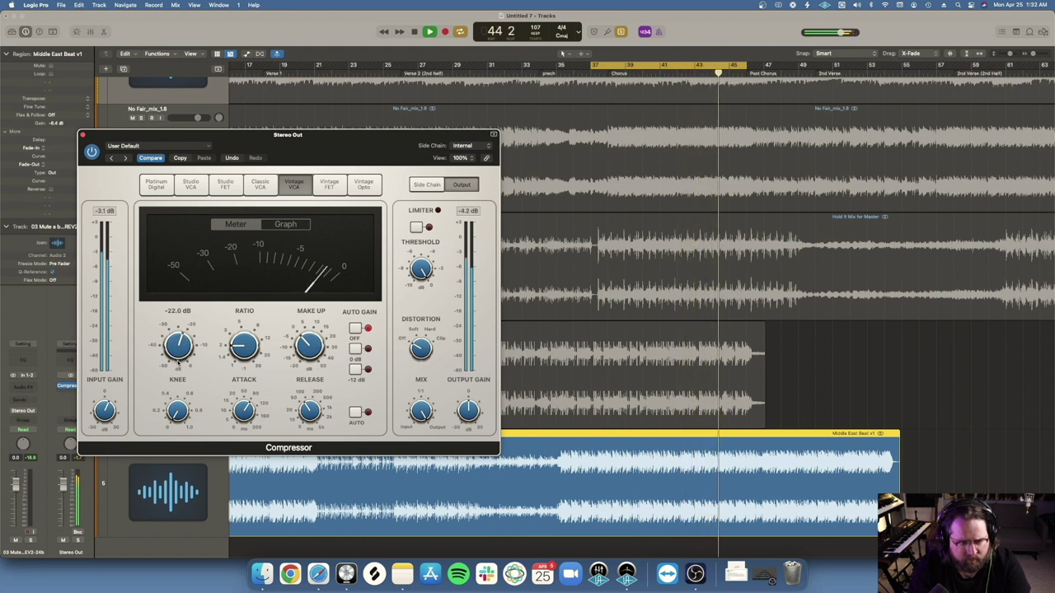